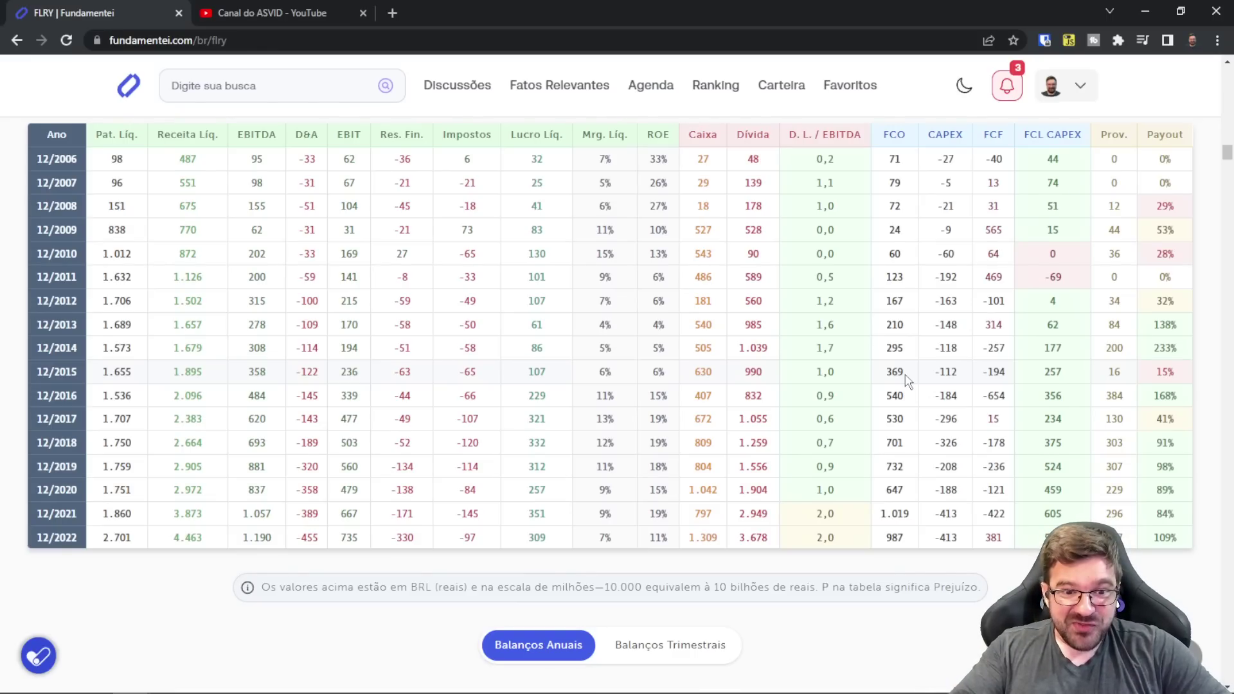
- Submit an "Ótima" five-star investor rating for the FLRY company page and close the rating dialog
scroll(923, 384, "down", 1)
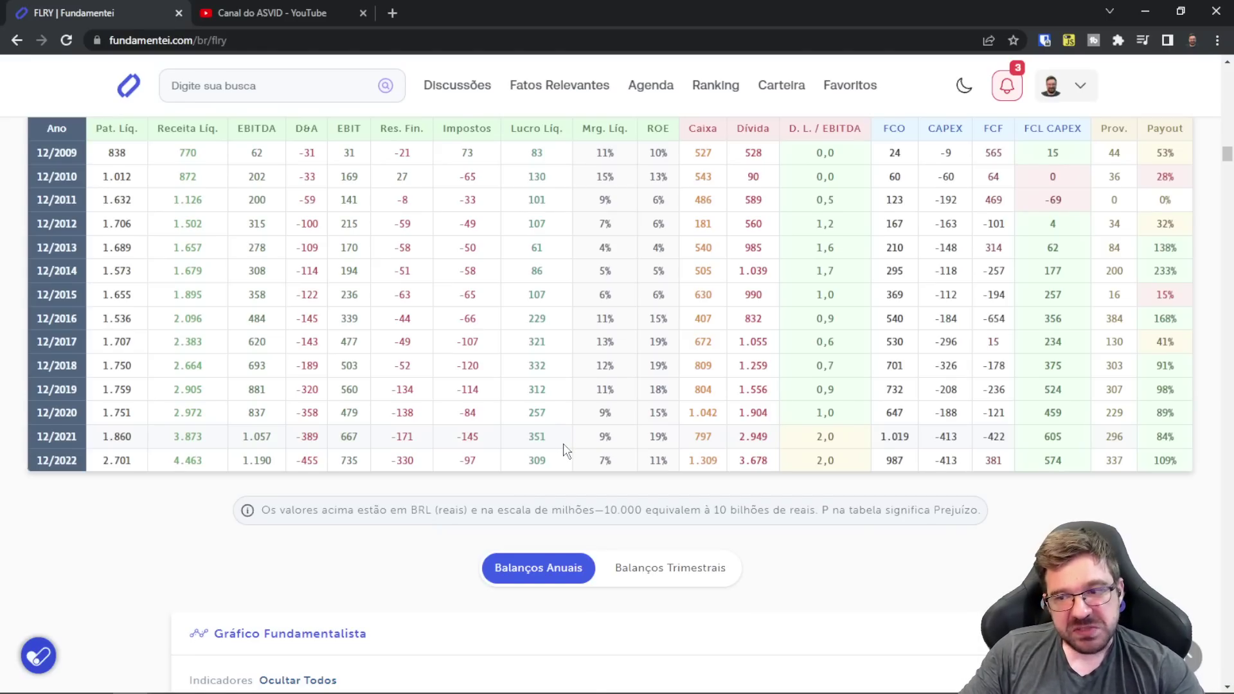
scroll(563, 450, "up", 20)
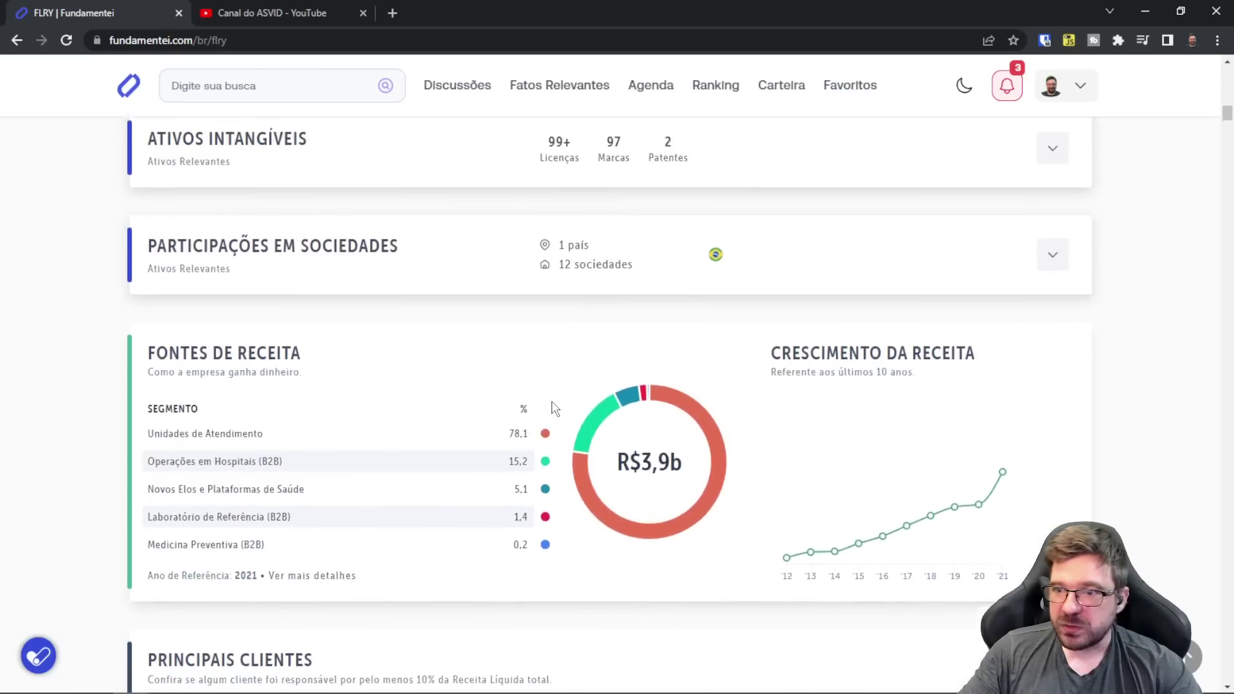
scroll(553, 409, "up", 10)
scroll(496, 450, "down", 2)
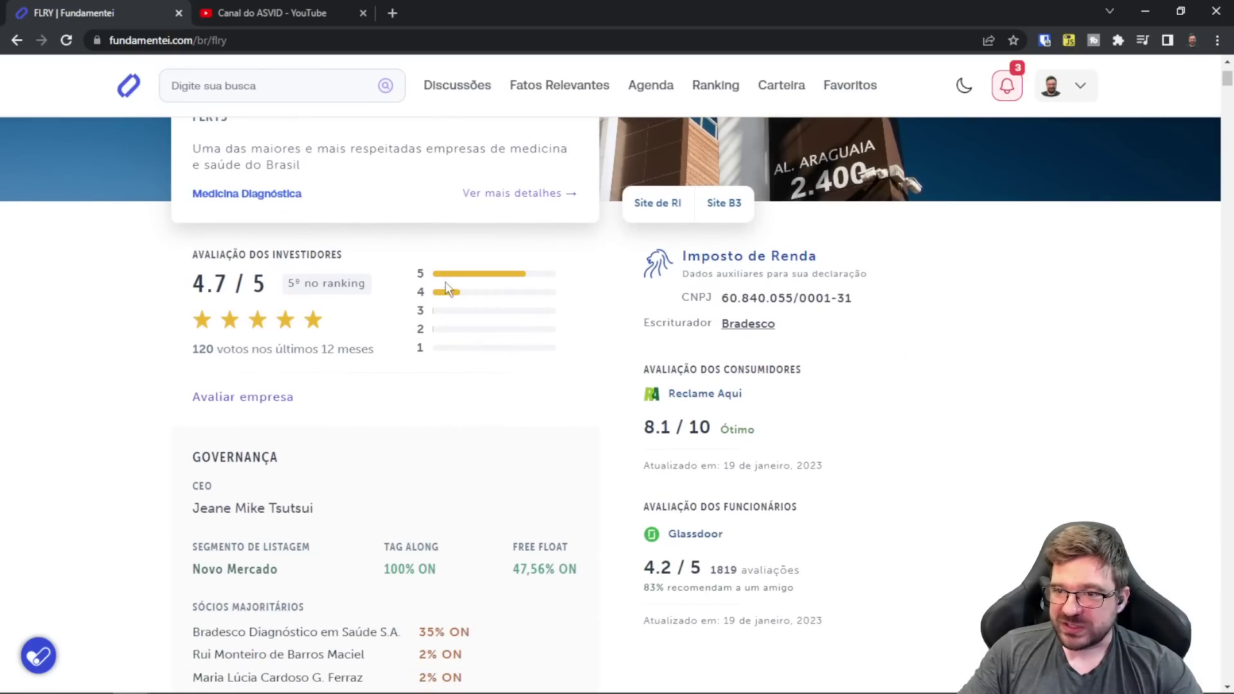
left_click(242, 398)
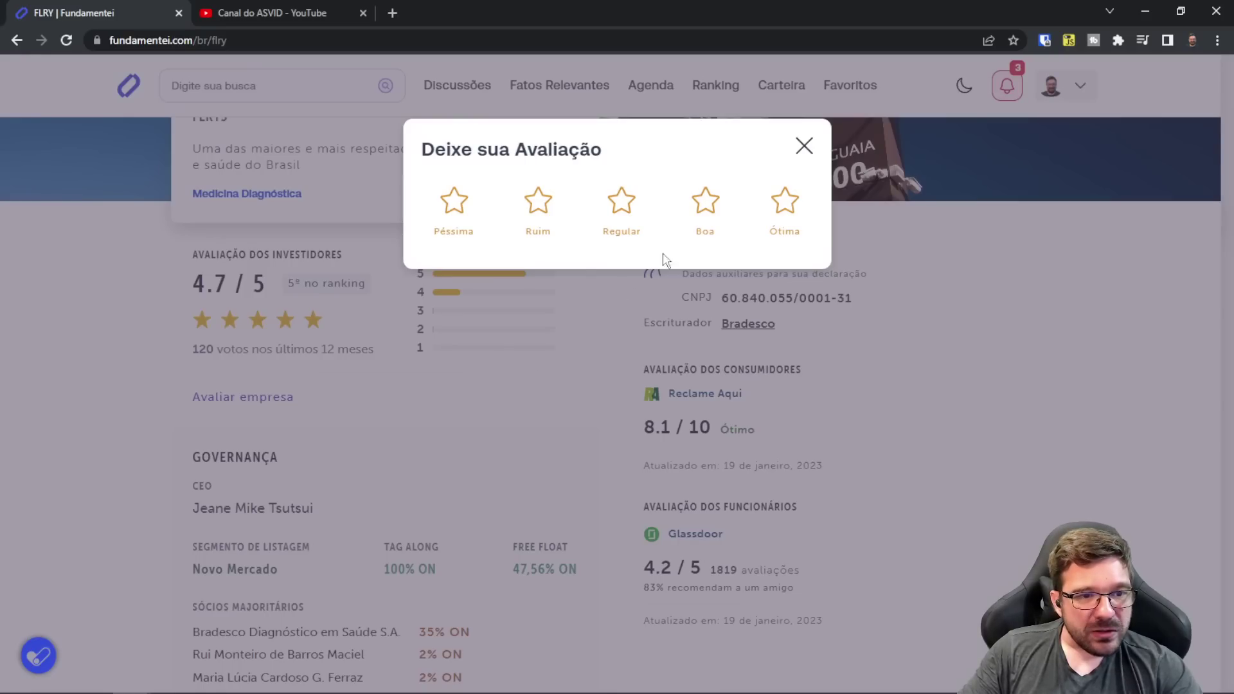
left_click(785, 212)
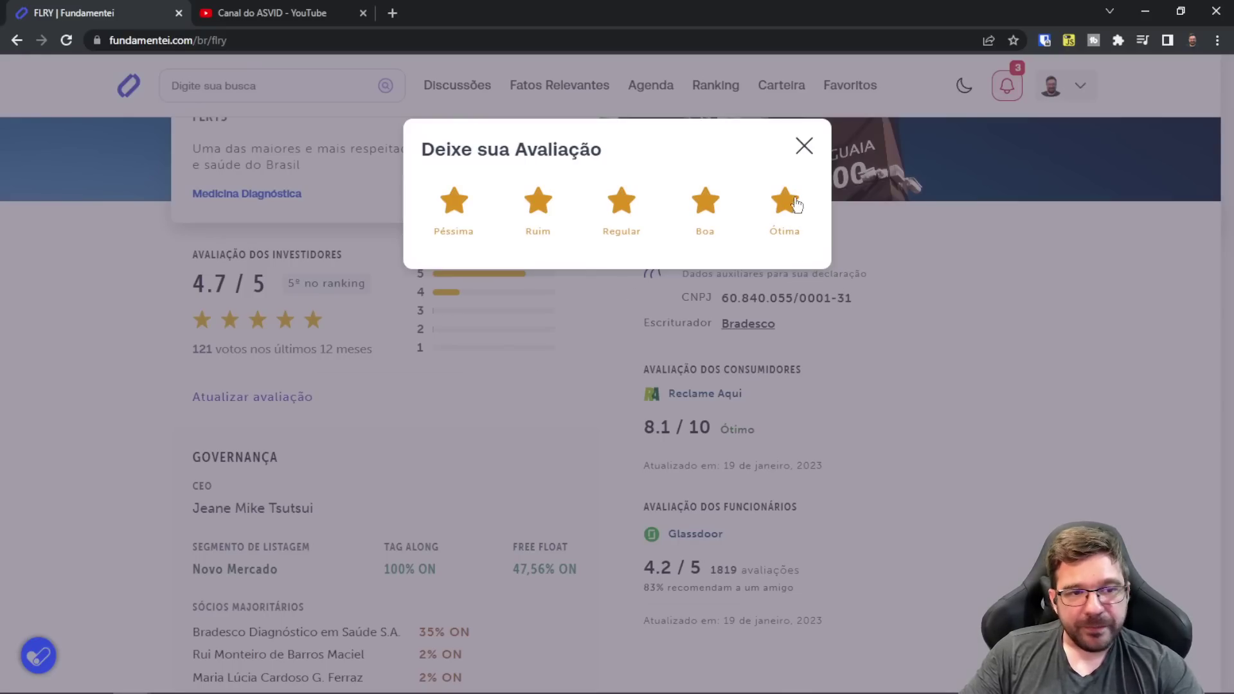
left_click(804, 148)
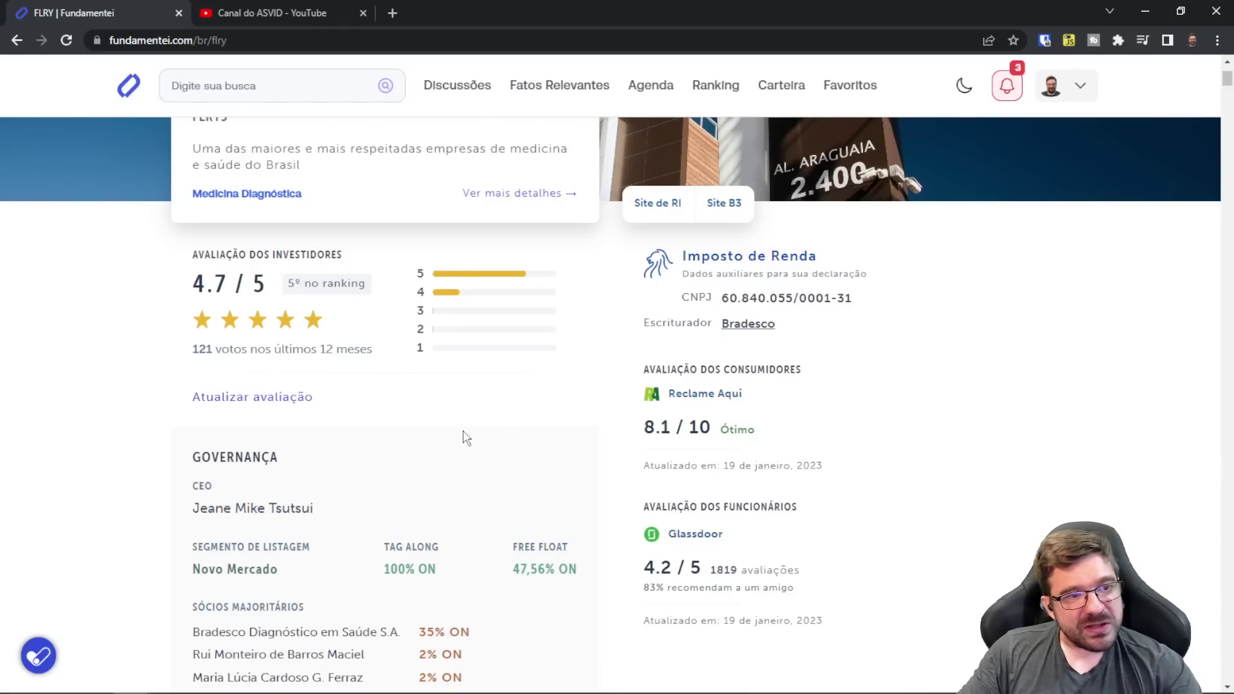
- Start a new comment in the FLRY page's discussion section with the heading "Resultados do ano de 2022:"
scroll(376, 453, "down", 1)
scroll(377, 443, "down", 20)
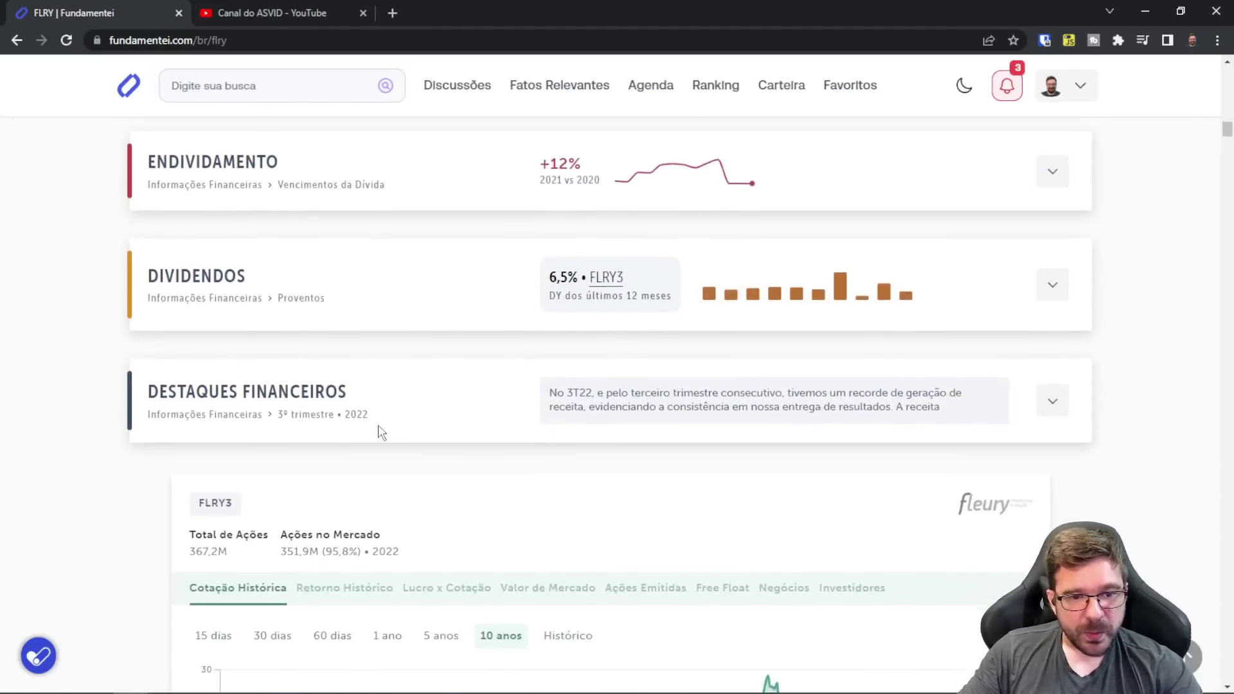
scroll(381, 432, "down", 20)
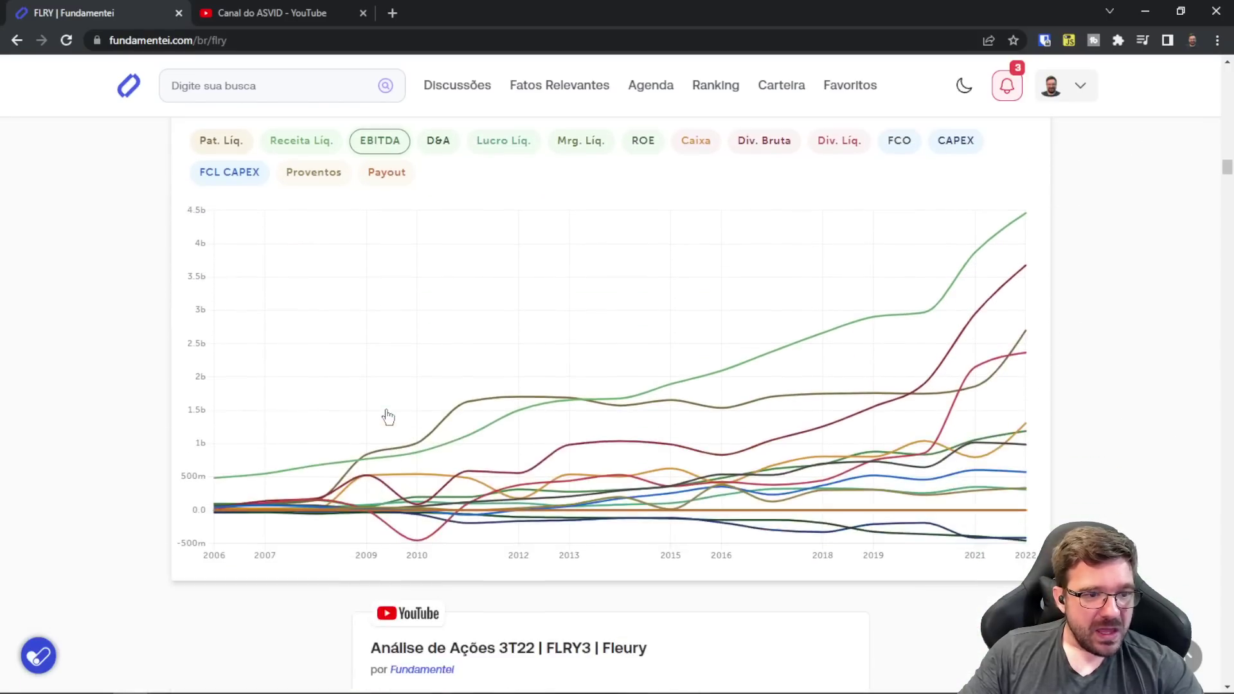
scroll(387, 418, "down", 6)
left_click(382, 325)
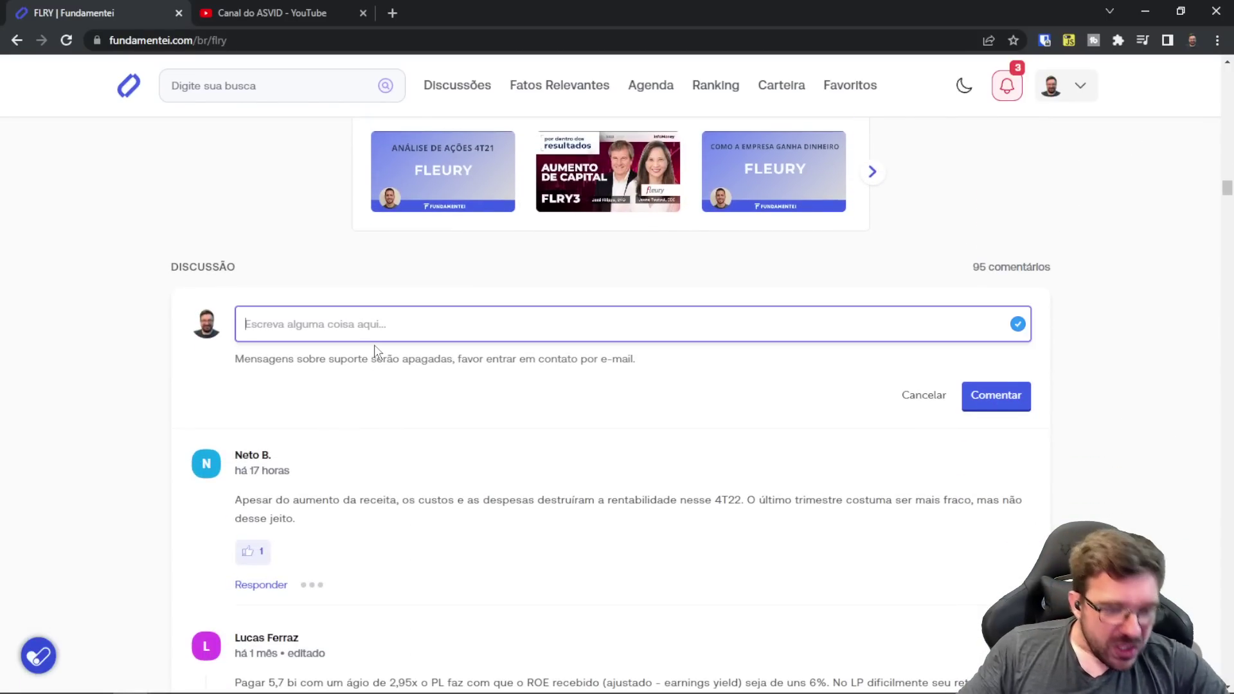
type("resultado")
key("BackSpace")
key("BackSpace")
key("BackSpace")
key("BackSpace")
key("BackSpace")
key("BackSpace")
key("BackSpace")
key("BackSpace")
key("BackSpace")
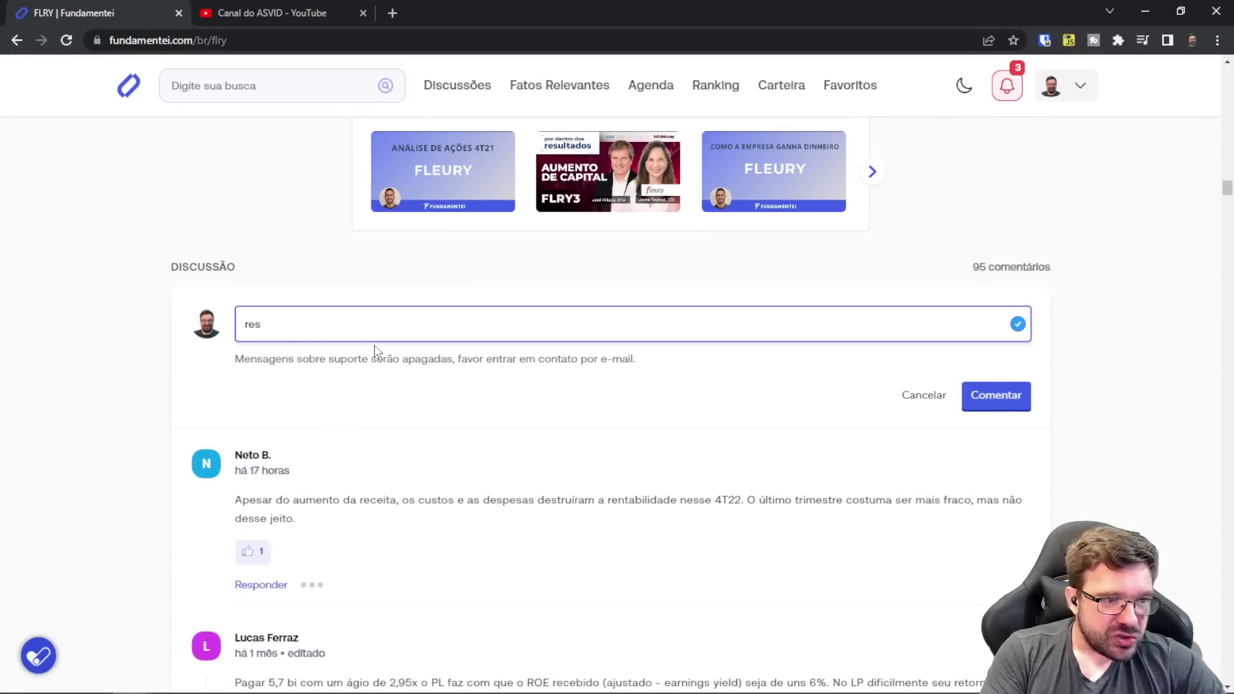
type("Resultado")
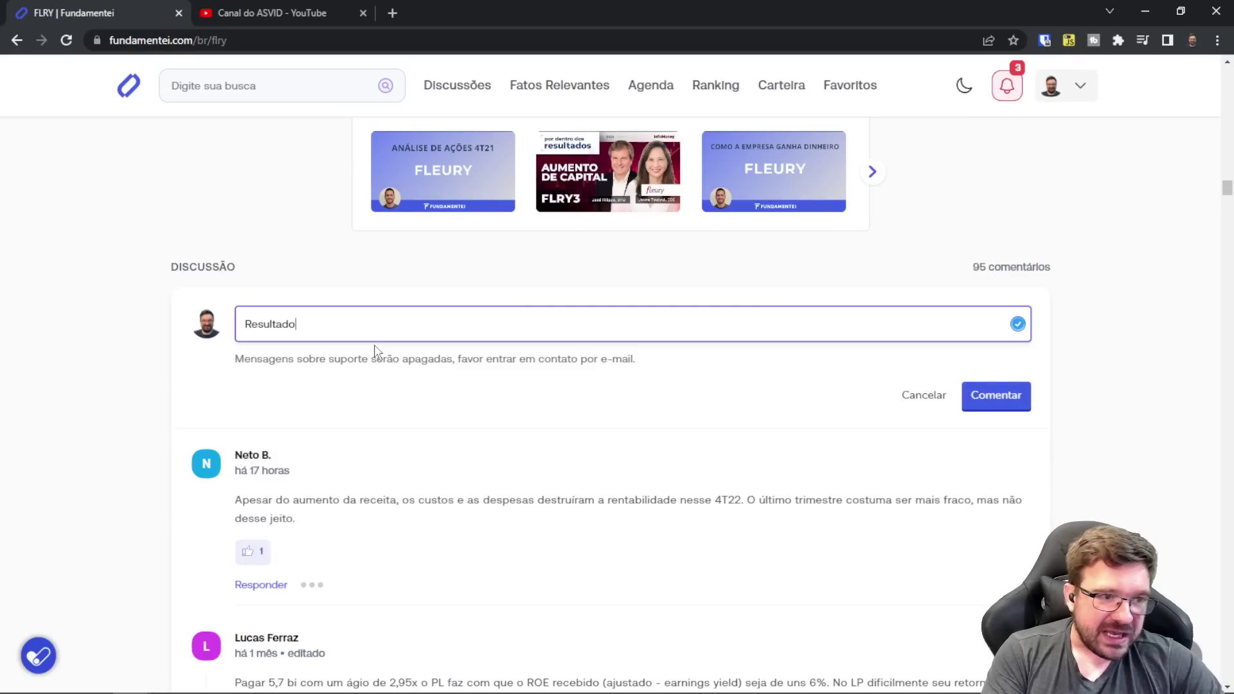
type("s ")
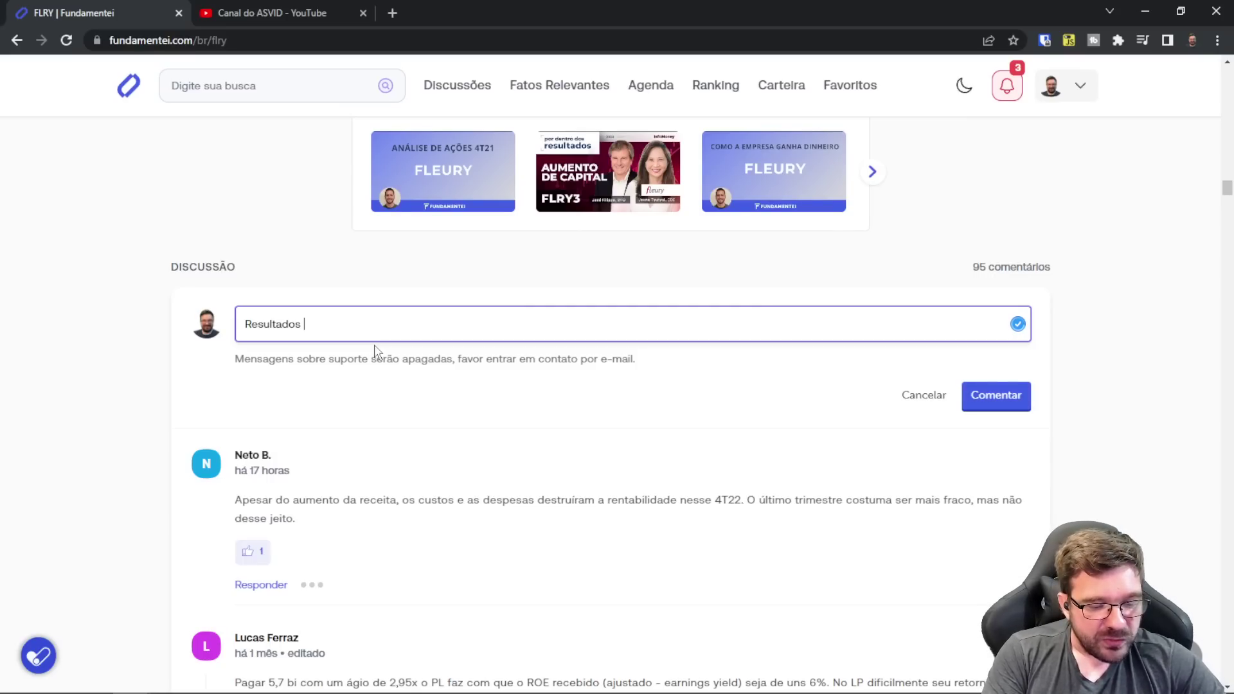
type("do ano de ")
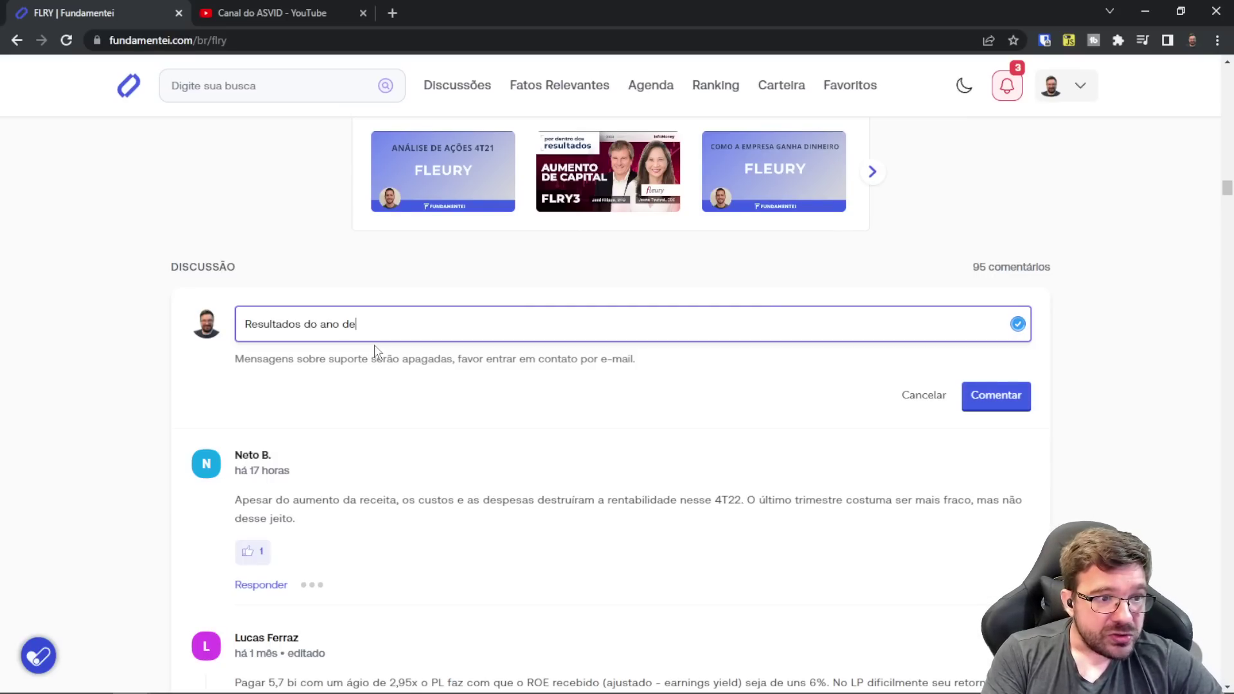
type("2022:")
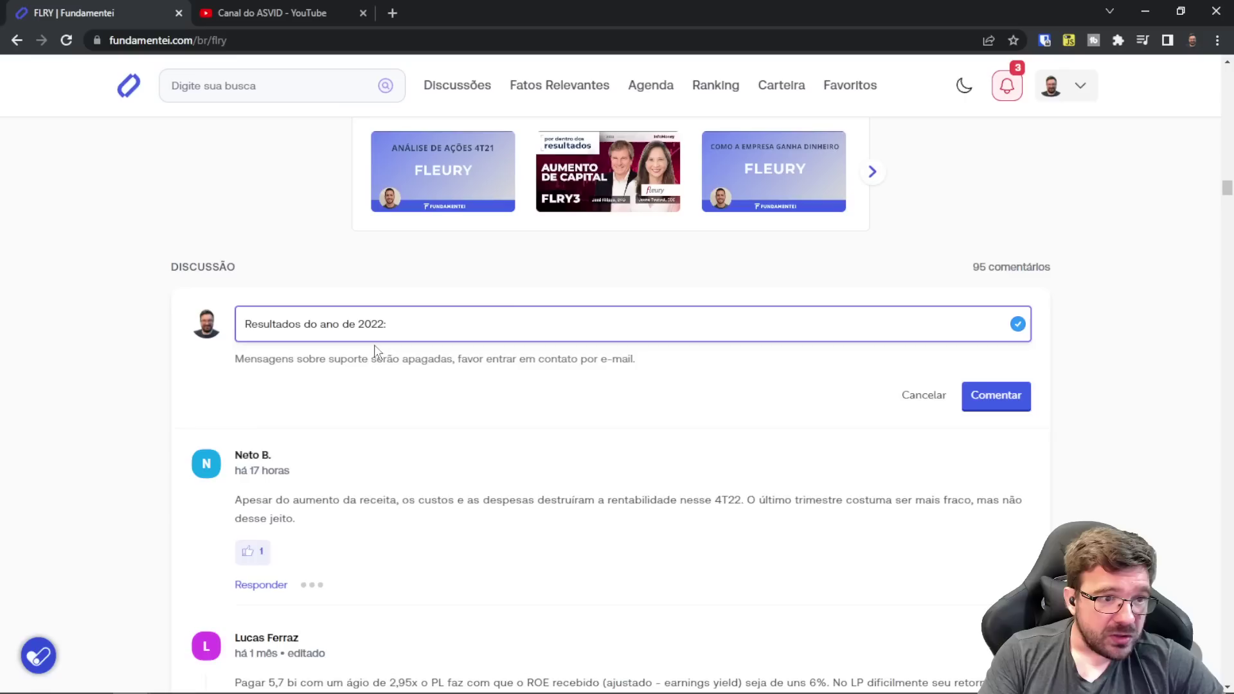
- Add a line under the comment's heading reading "- Em geral resultados positivos para o ano"
key("Return")
type("- Em ")
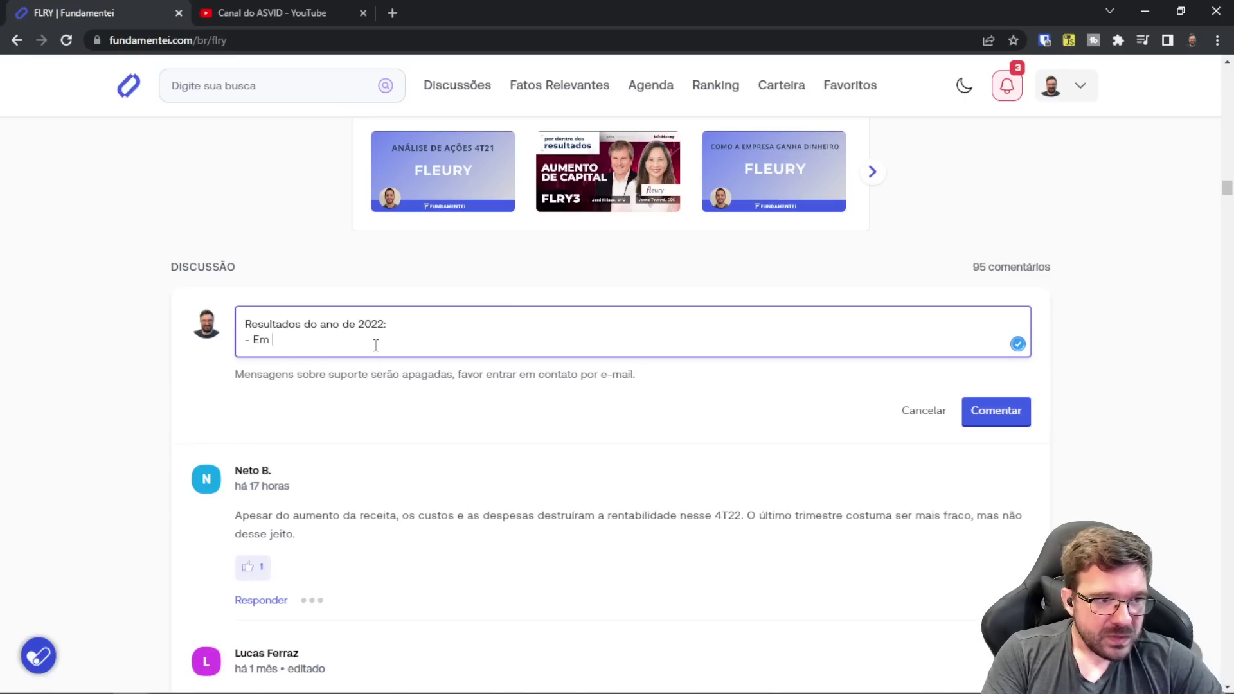
type("geral resultad")
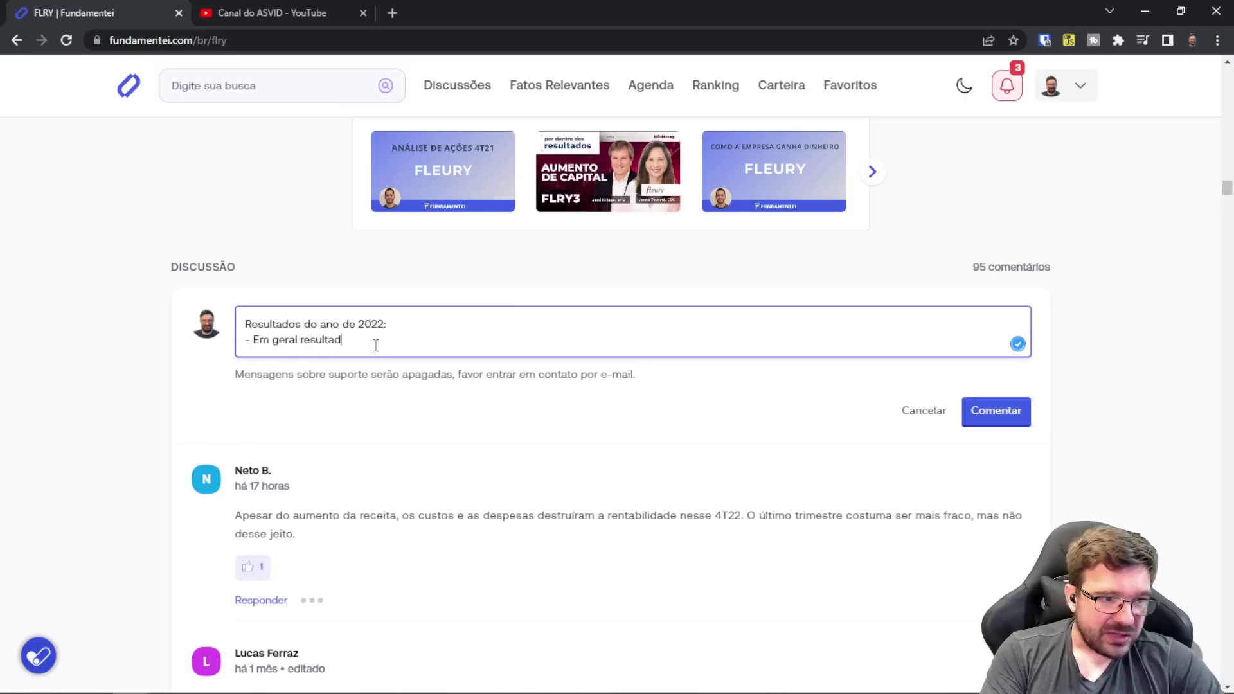
type("os positivos apra o ano")
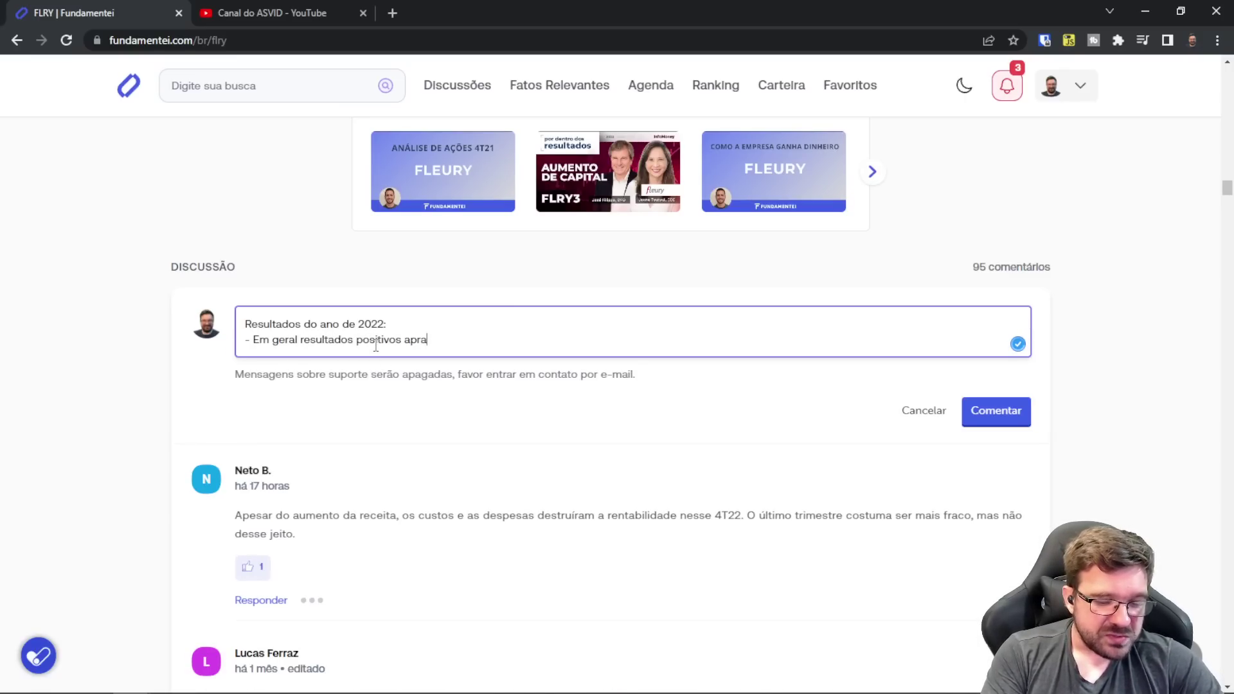
key("BackSpace")
key("BackSpace")
key("BackSpace")
key("BackSpace")
key("BackSpace")
key("BackSpace")
key("BackSpace")
key("BackSpace")
key("BackSpace")
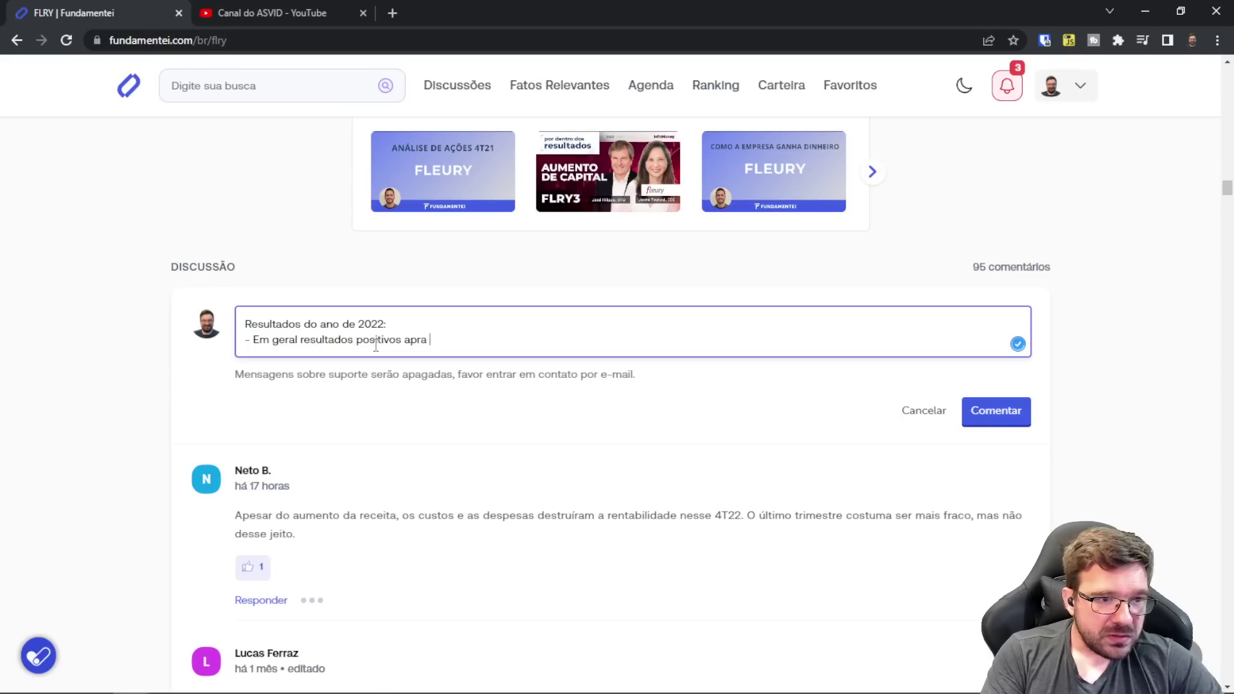
type("para o ano")
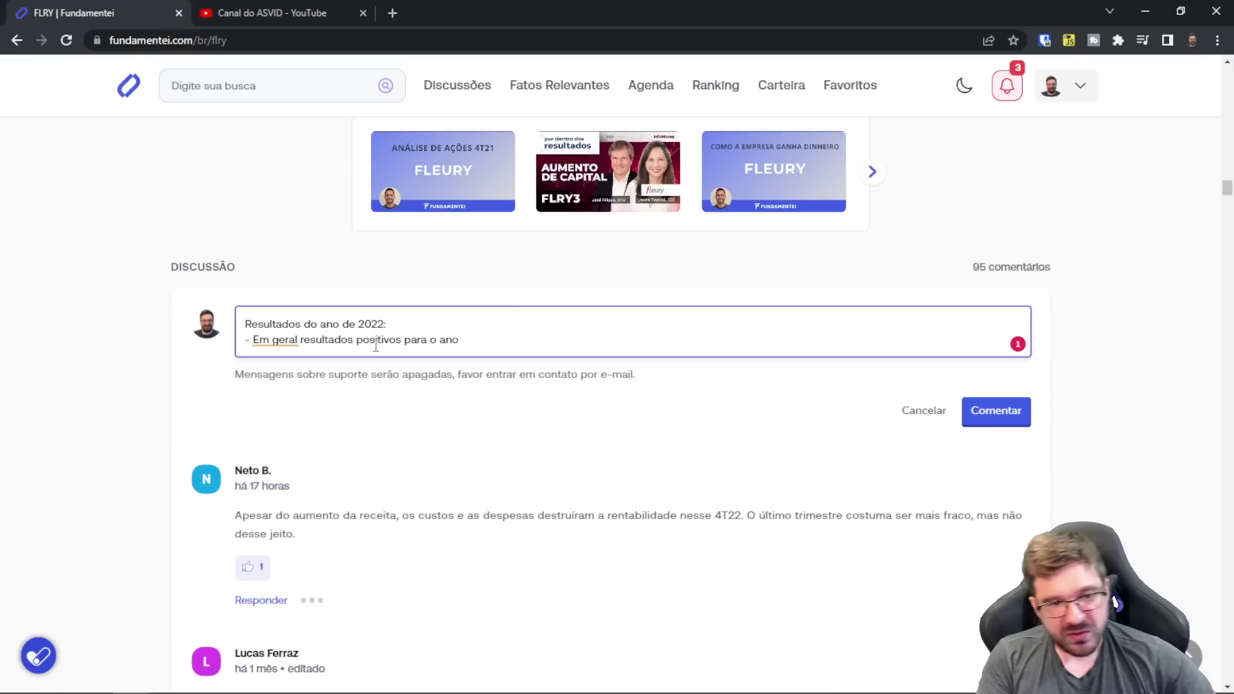
- Continue the comment's first bullet with ", exceto o lucro líquido que sofreu principalmente com aumento de depreciação"
type(";,")
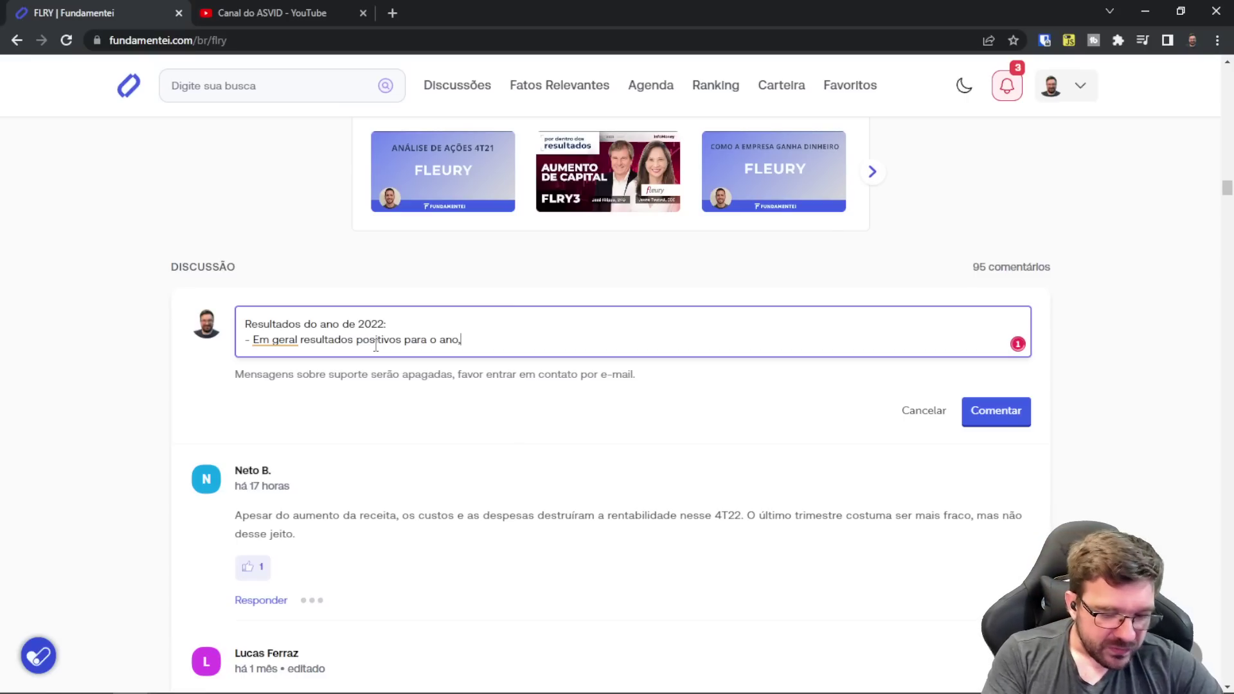
type(" exceto o lucro")
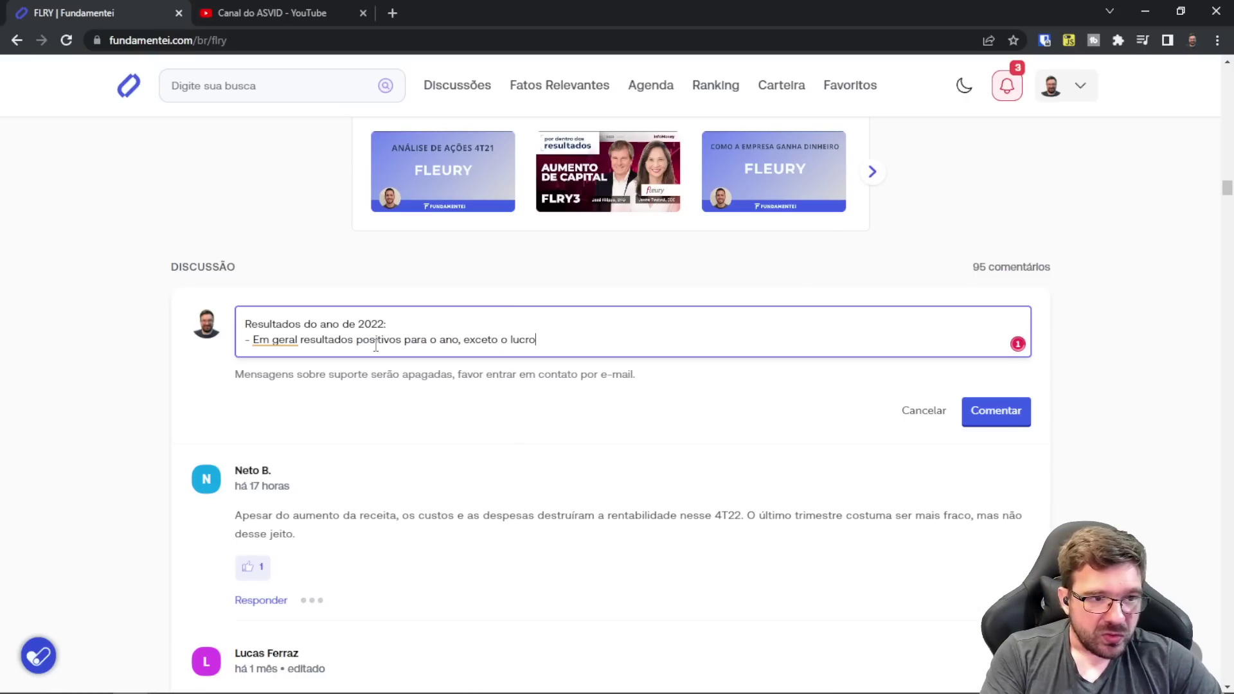
type(" líquido que ")
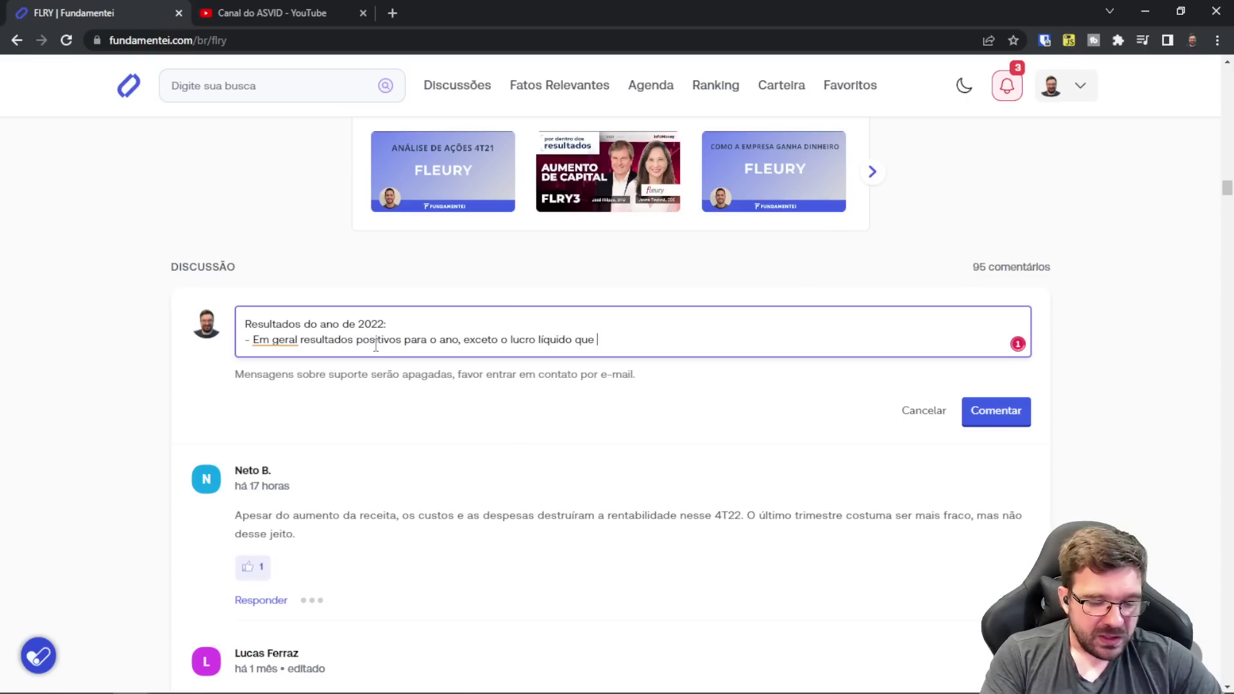
type("sofreu princip")
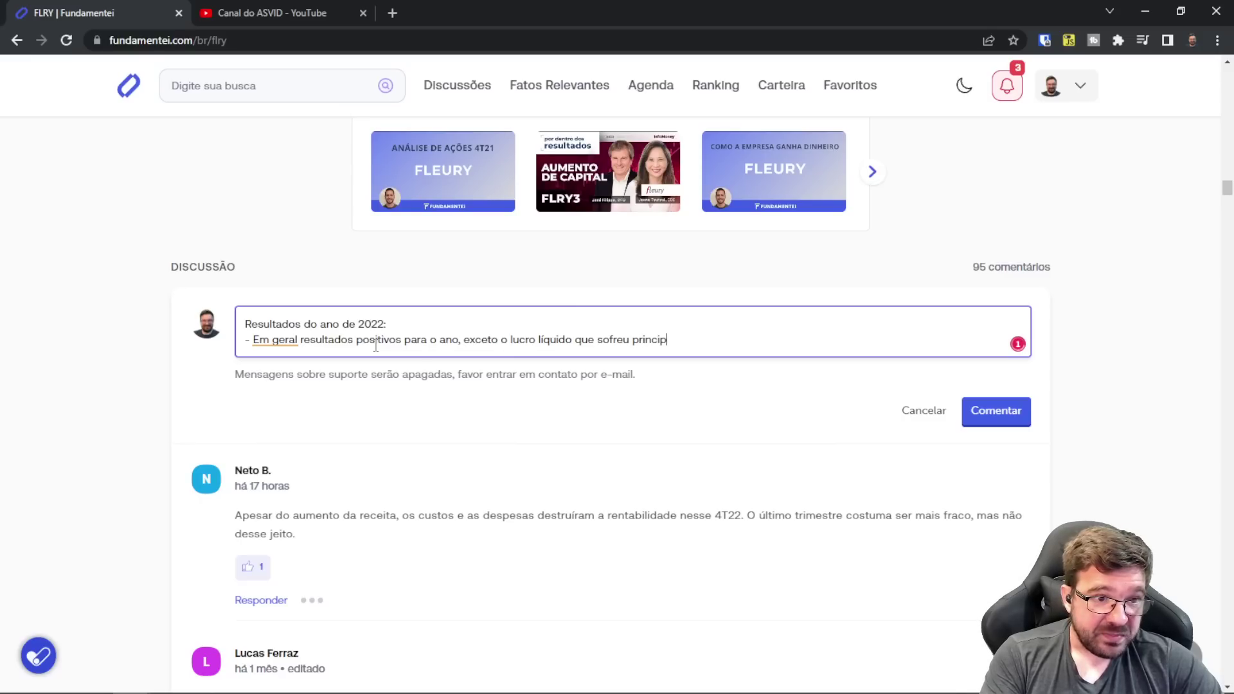
type("almente com dep")
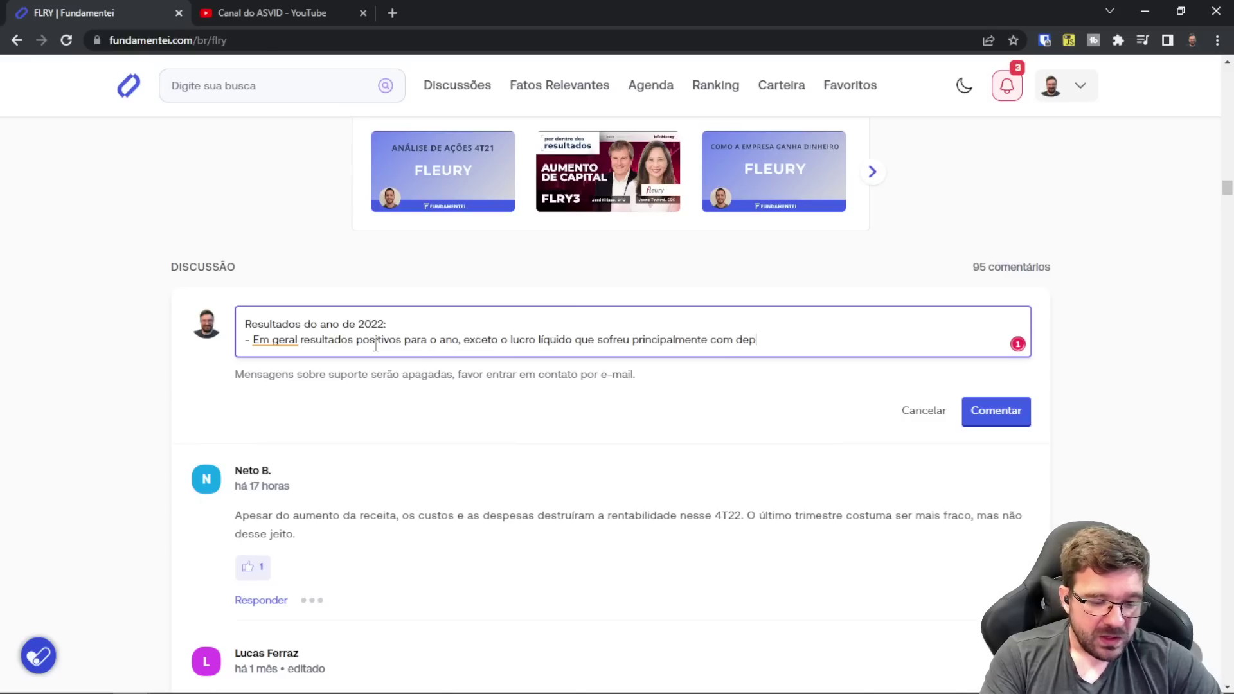
key("BackSpace")
key("BackSpace")
key("BackSpace")
type("aui")
key("BackSpace")
type("men")
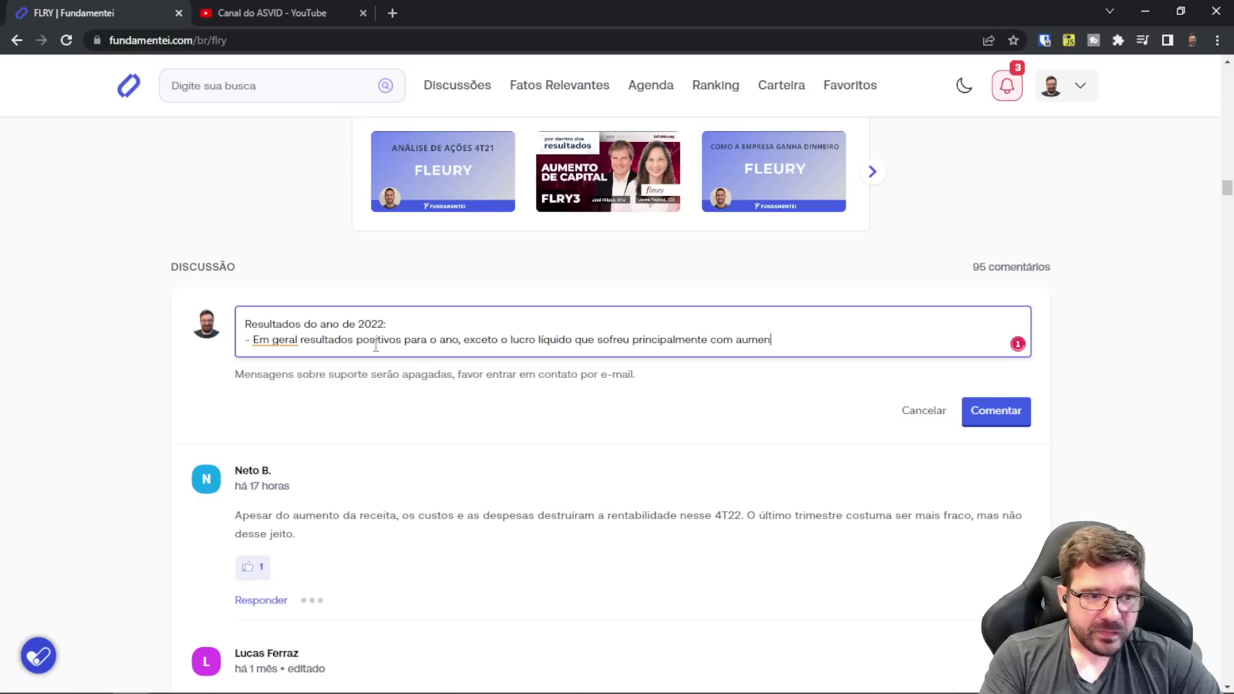
type("to de depreciação")
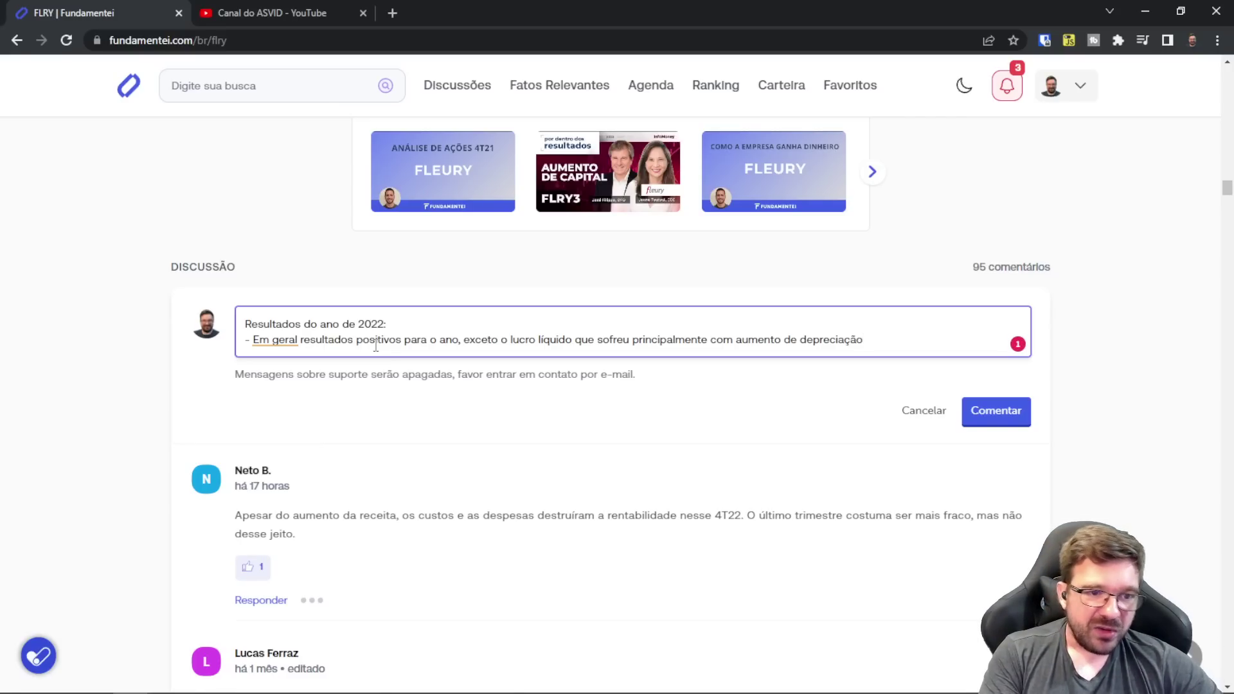
- Finish the first bullet with " e resultado financeiro;", correcting the spelling of "financeiro"
type("e resultado")
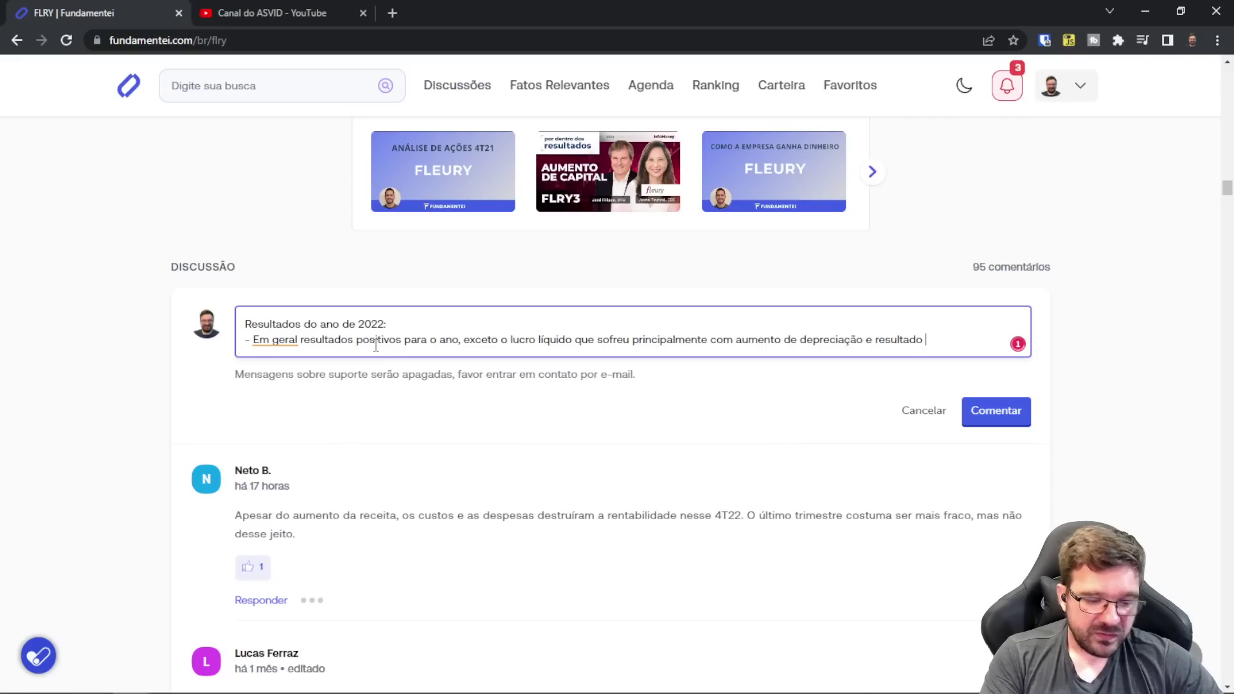
type(" fiananc")
key("BackSpace")
key("BackSpace")
key("BackSpace")
type("an")
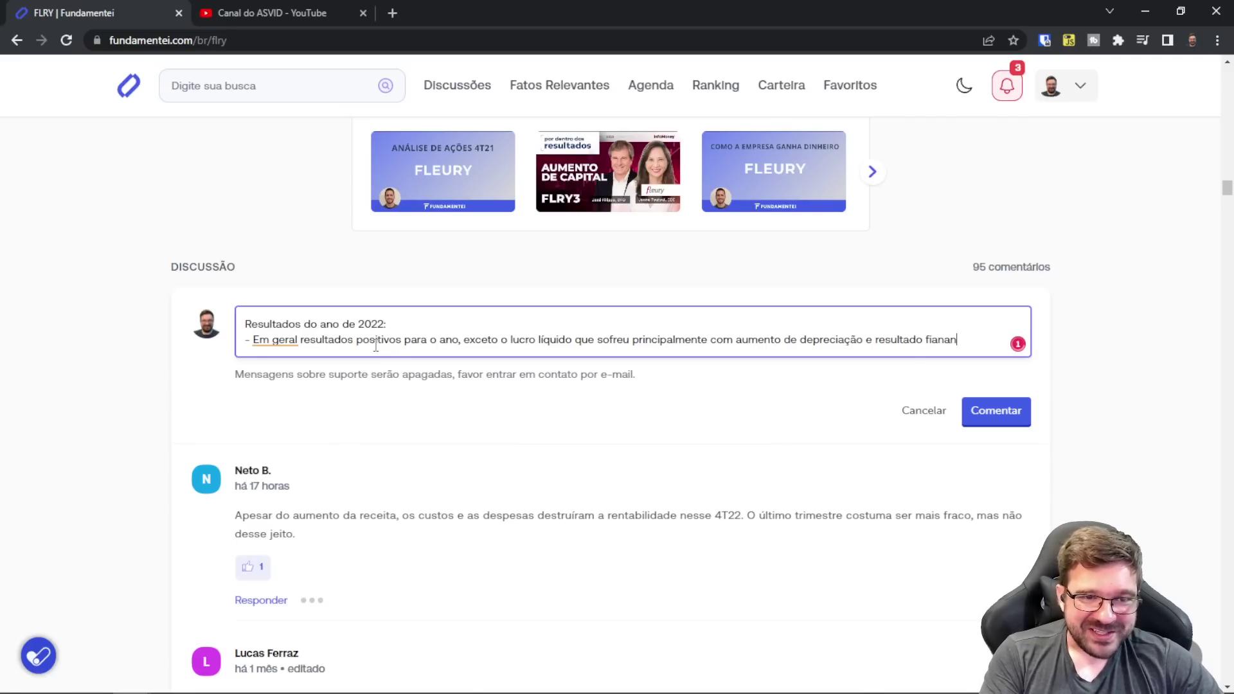
type("ceiro")
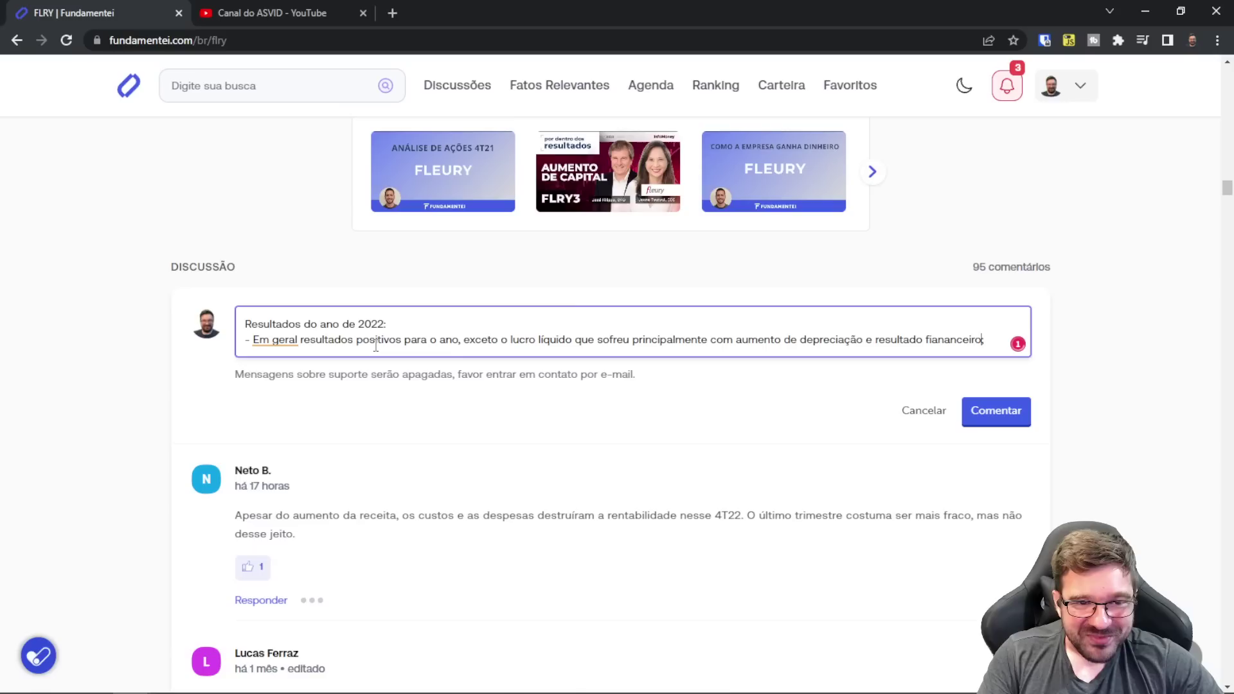
key("Left")
key("Left")
key("Left")
key("Left")
key("Left")
key("Left")
key("Left")
key("Left")
key("Left")
key("BackSpace")
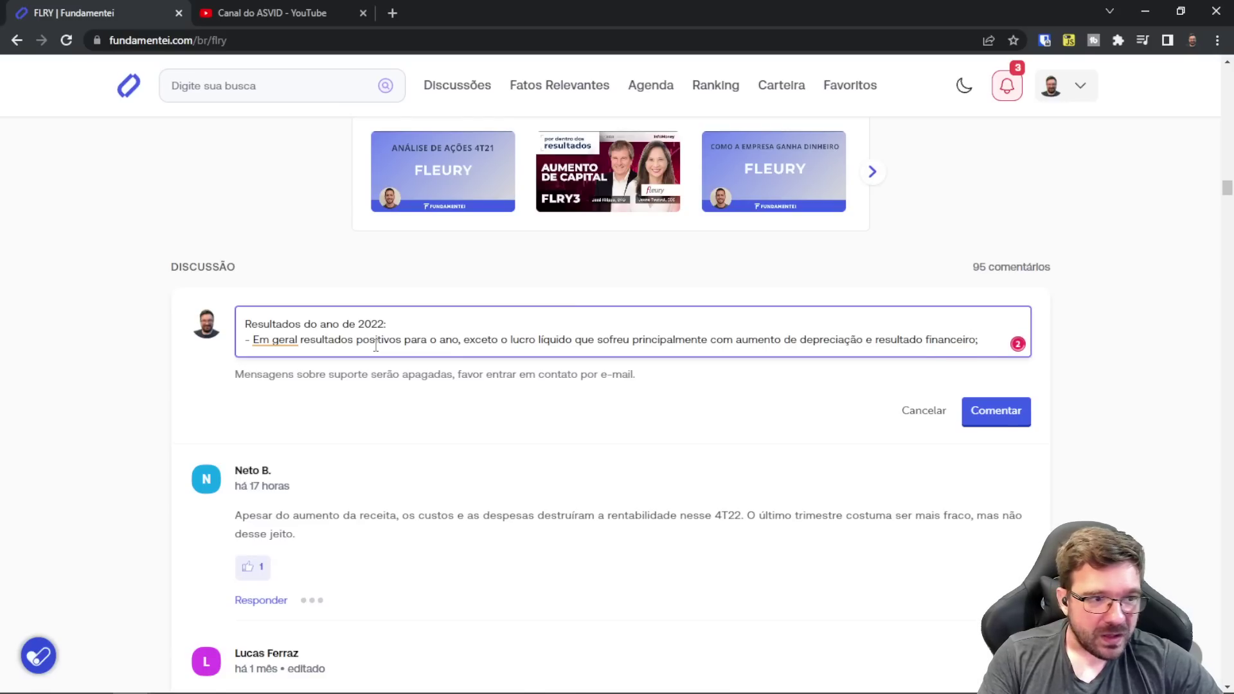
- Add a second bullet to the comment reading "- O principal fato do ano foi a combinação de negócios com o Hermes Pardini;"
key("End")
key("Return")
type("- O ")
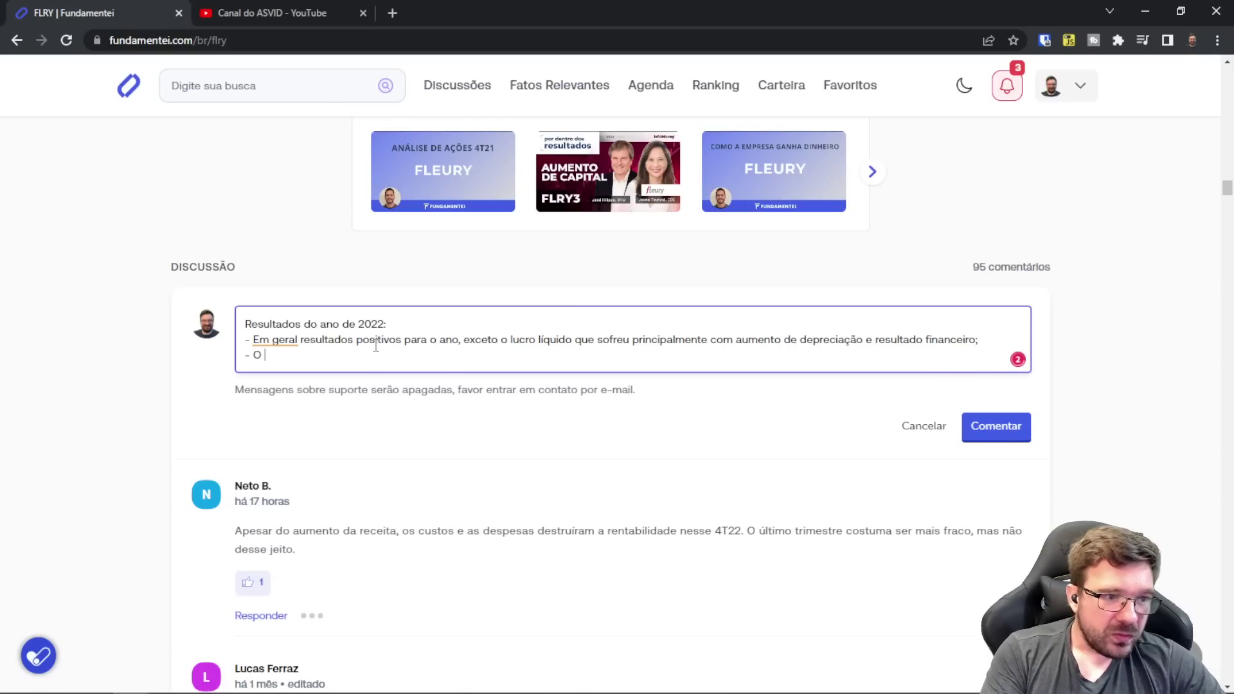
type("principa")
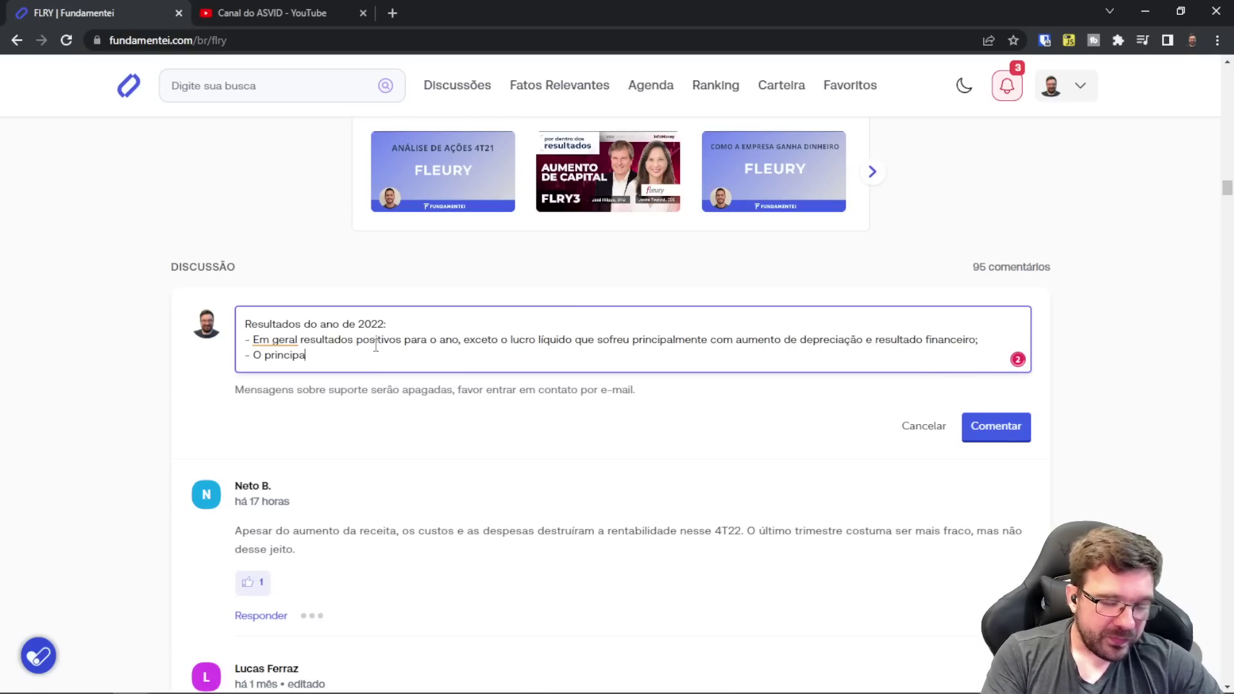
type("l fato do ano ")
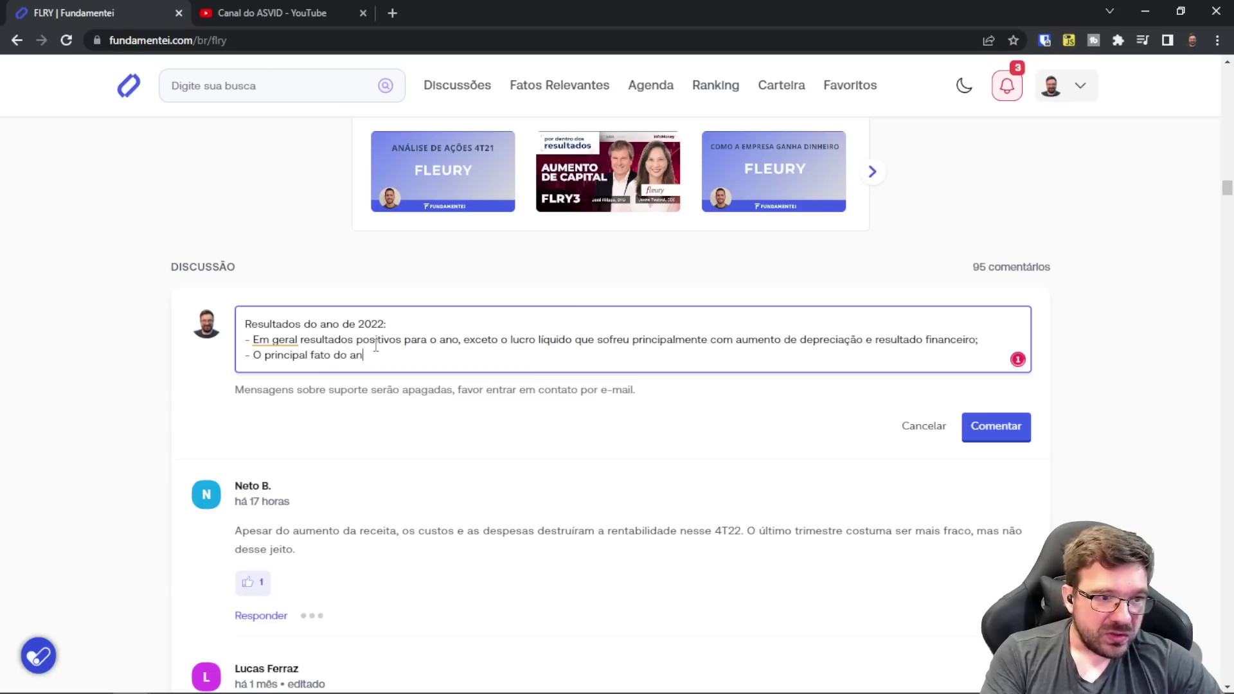
type("foi a")
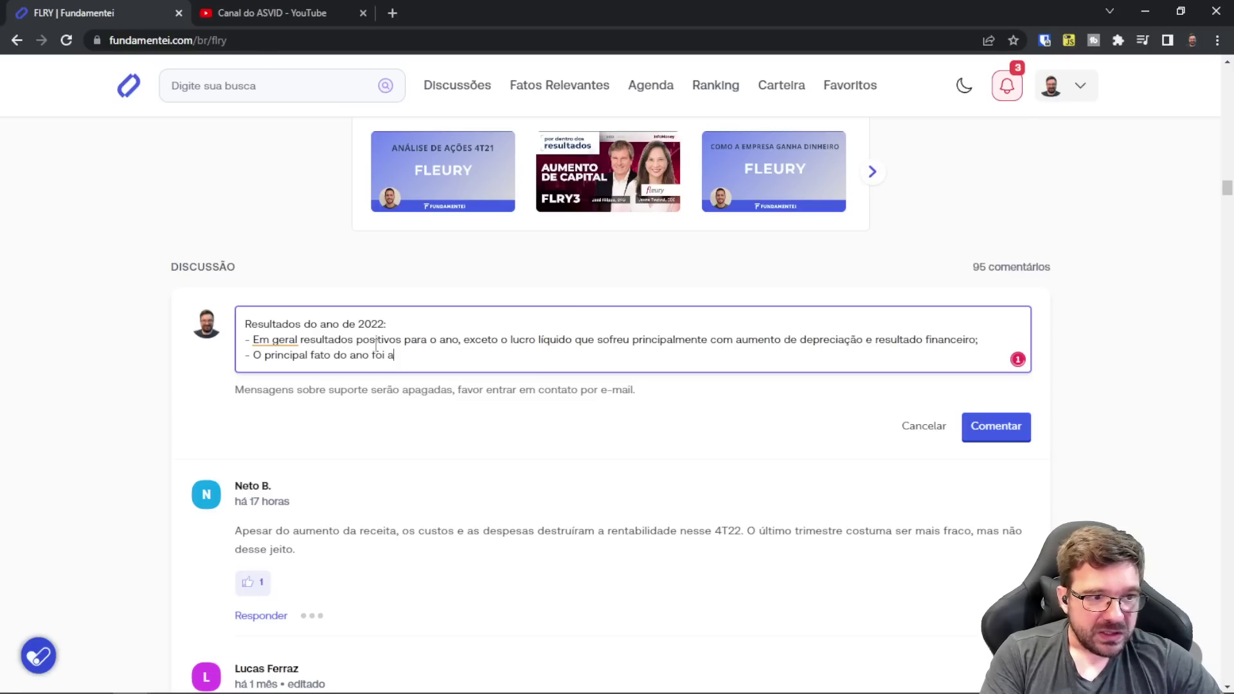
type(" combinaçã")
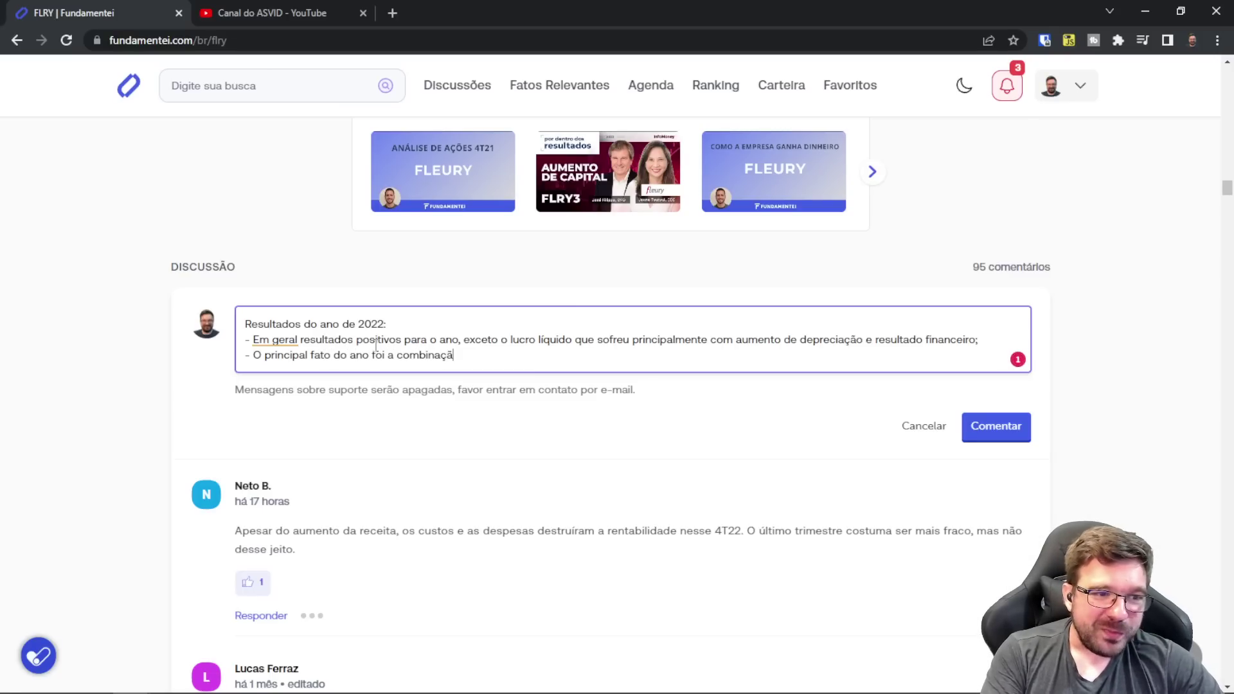
type("o de ")
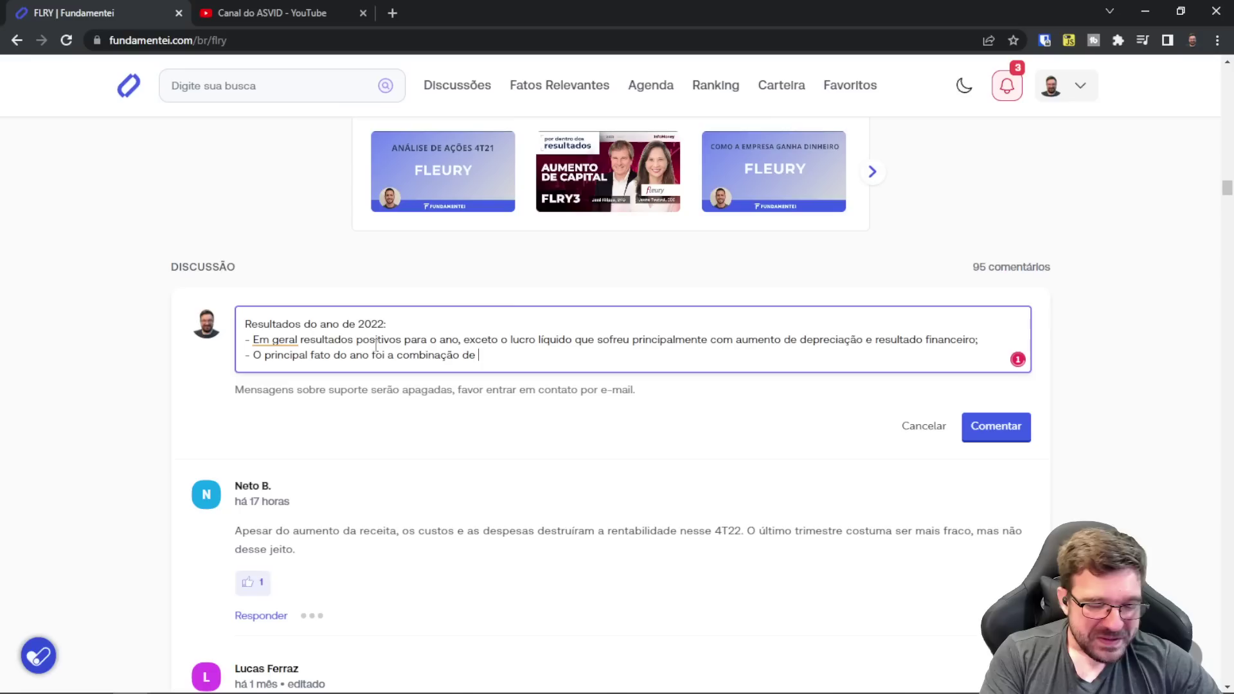
type("negócios com o H")
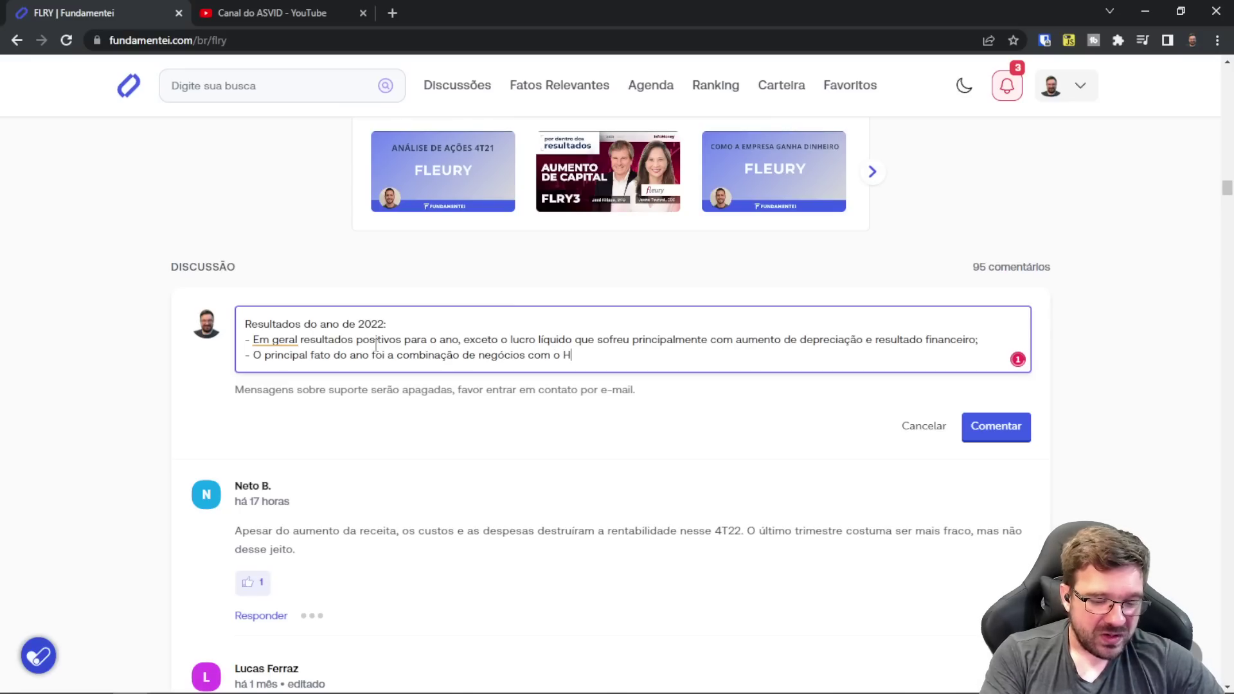
type("ermes Pardini;")
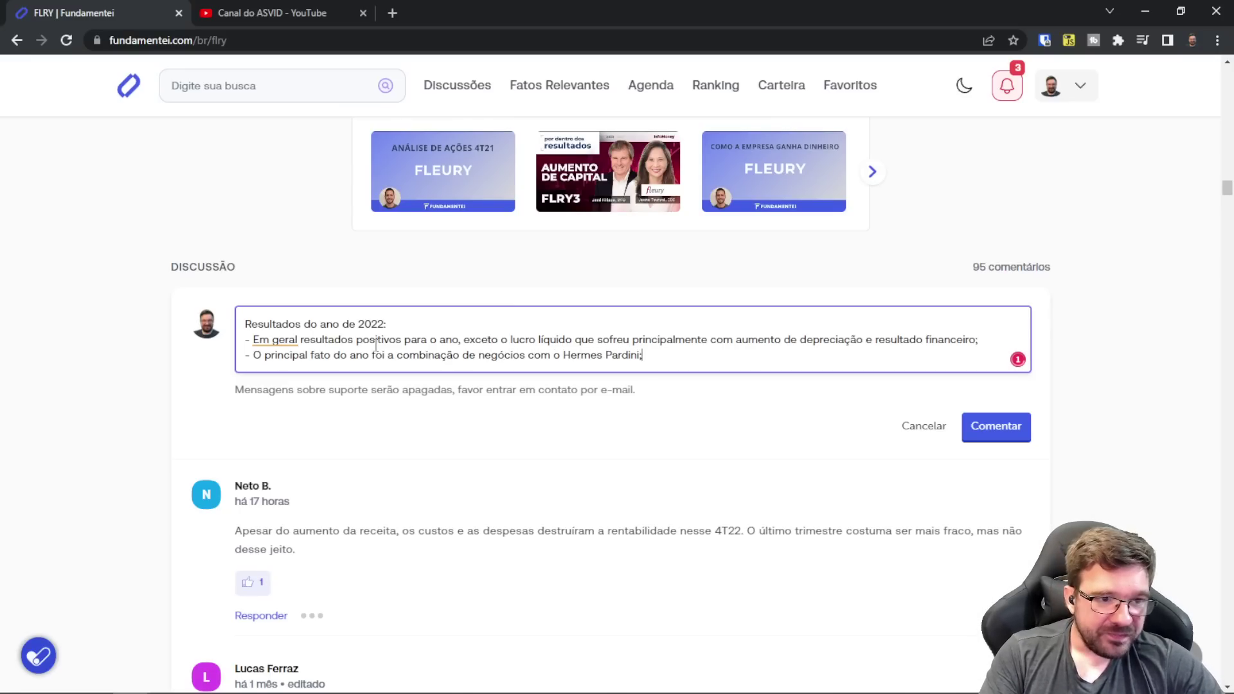
- Add a third bullet to the comment reading "- Enquanto isso a empres segue a trajetória de negócios;"
key("Return")
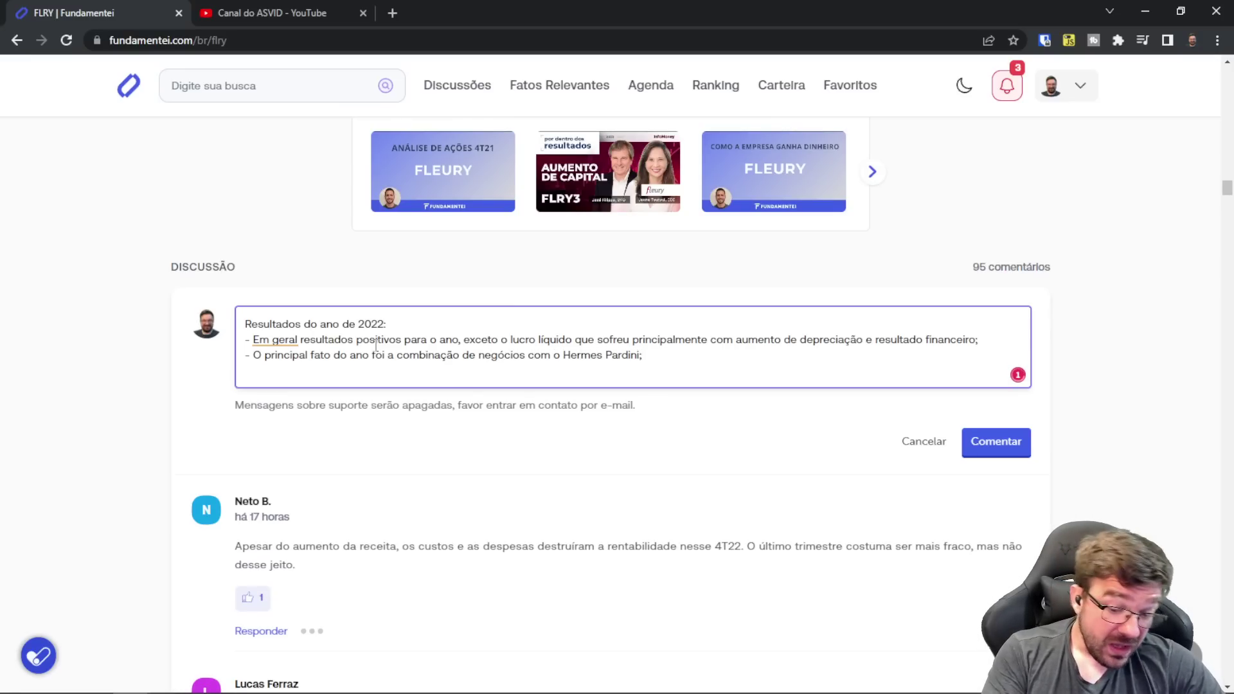
type("- e")
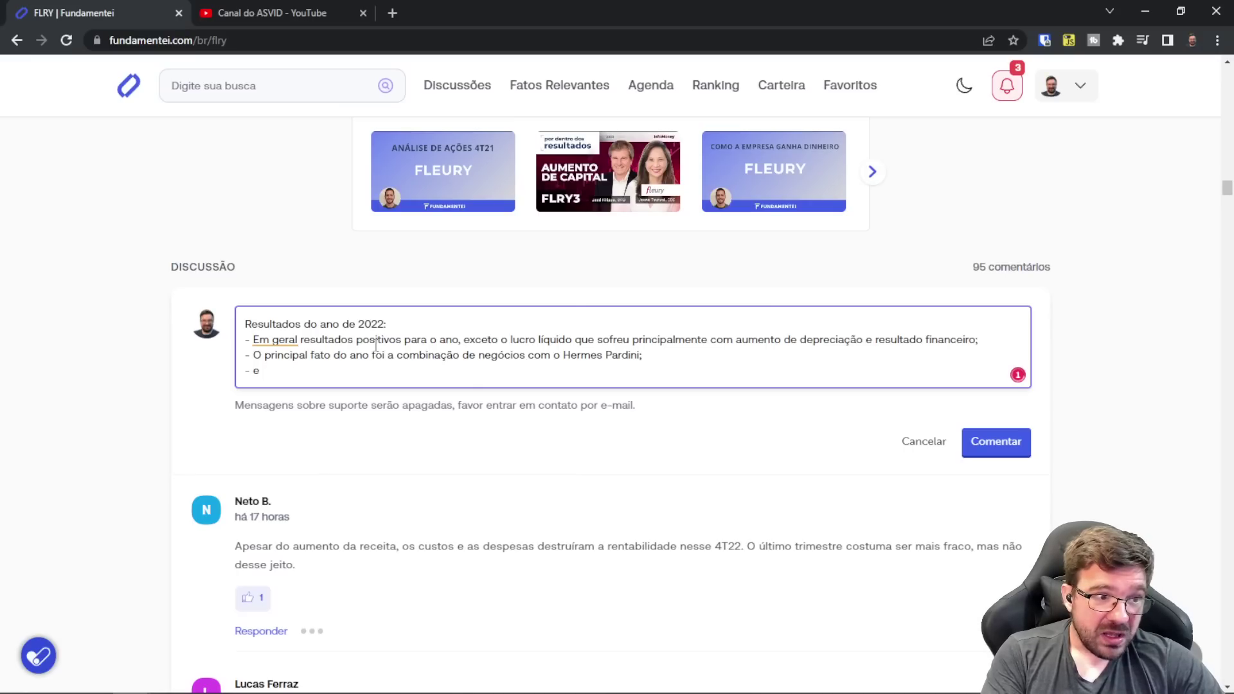
type("Enquanto iss")
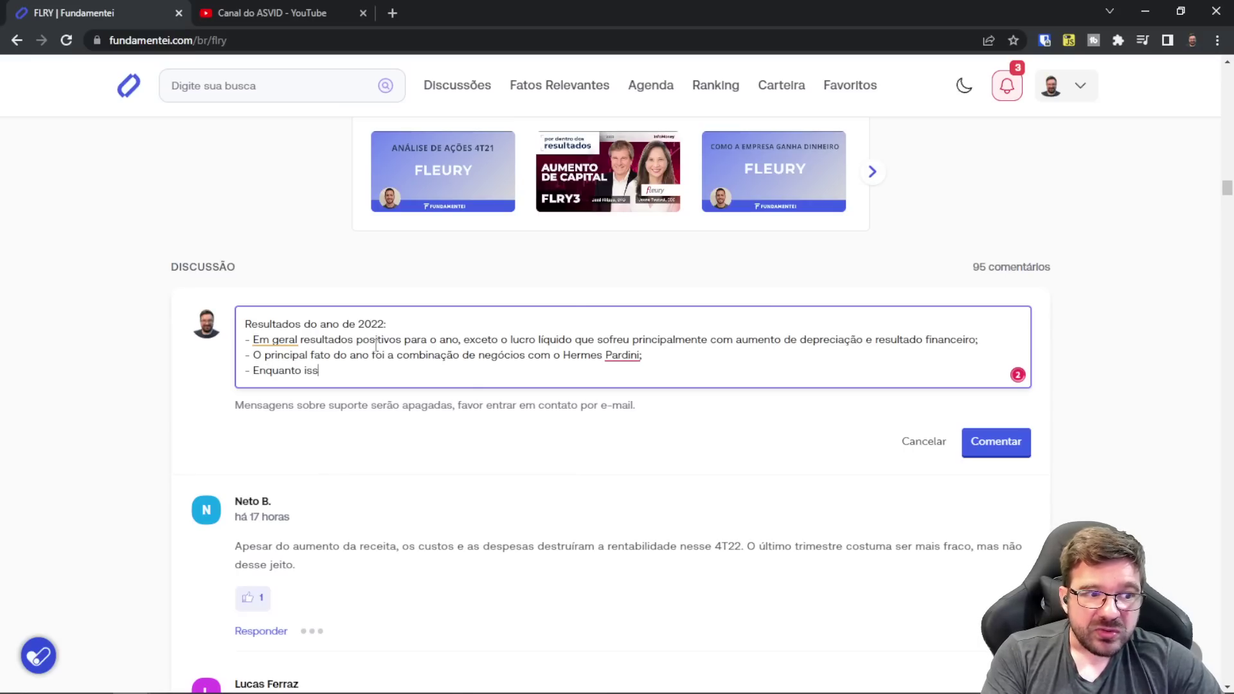
type("o a empres se")
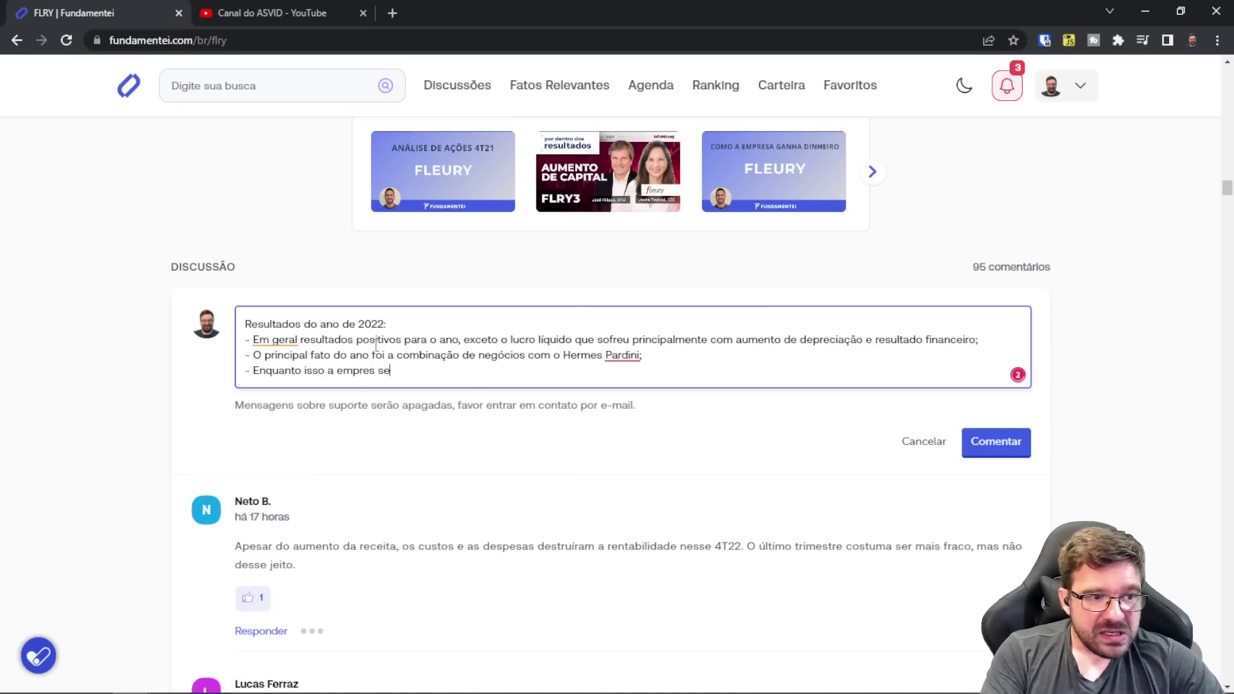
type("gue a traj")
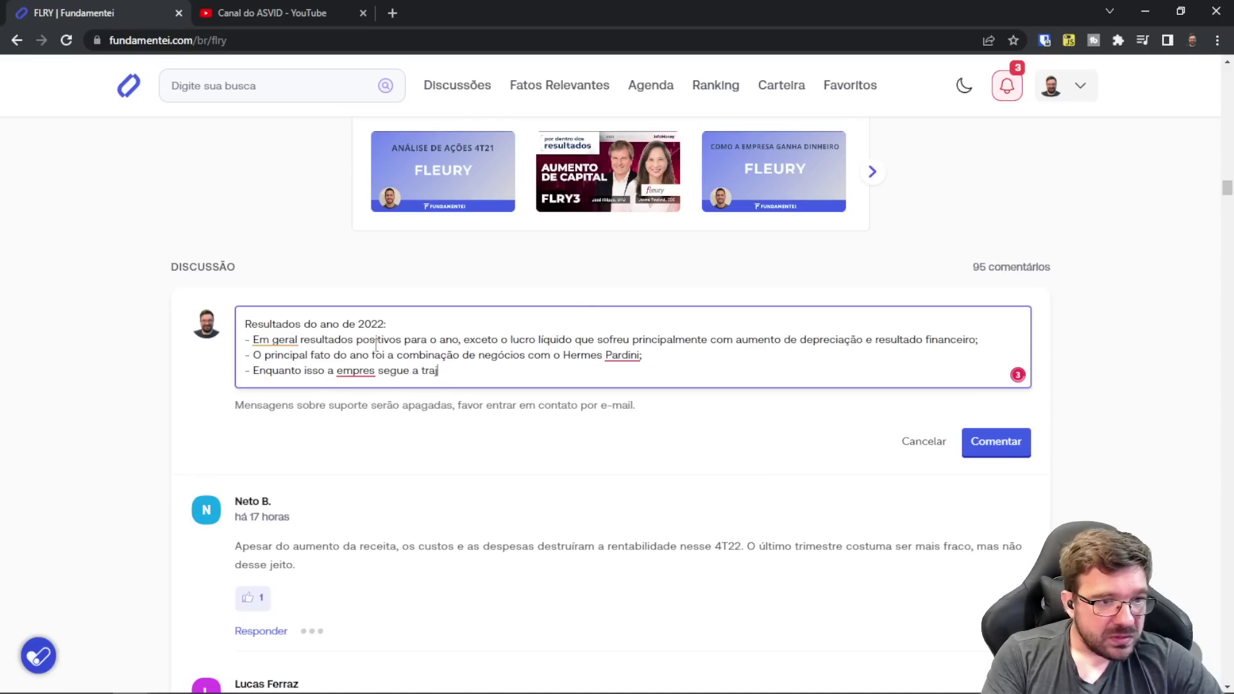
type("eetória de neg")
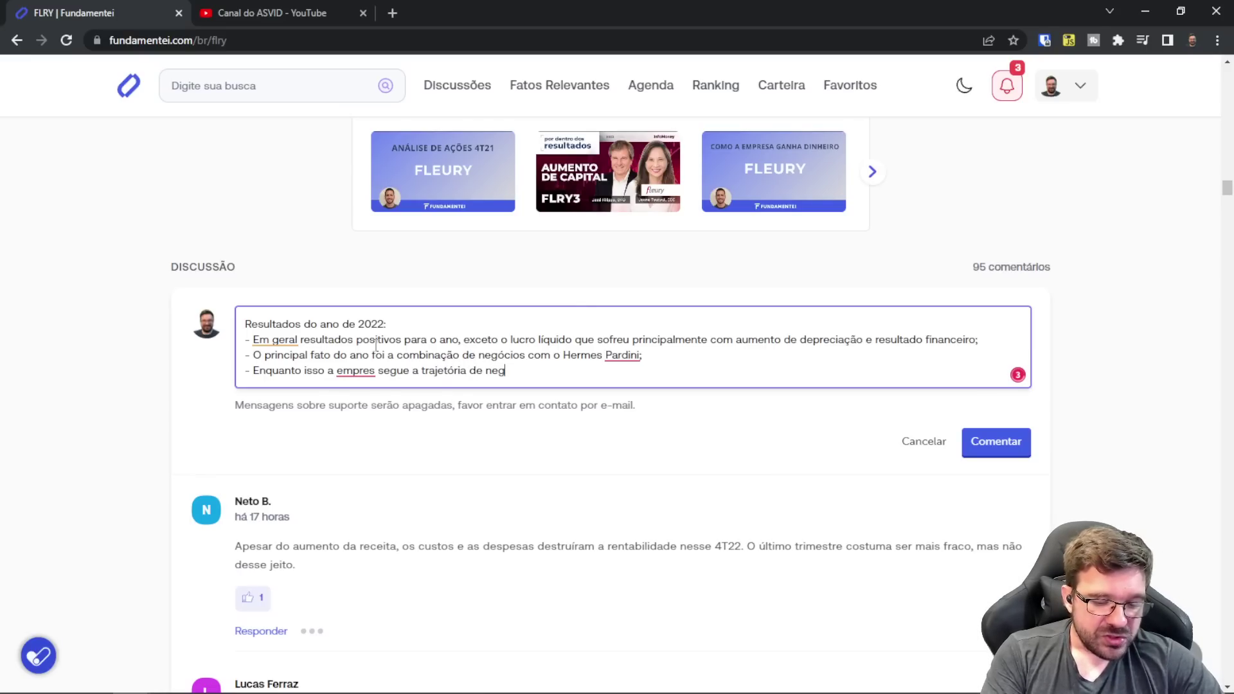
type("ócios;")
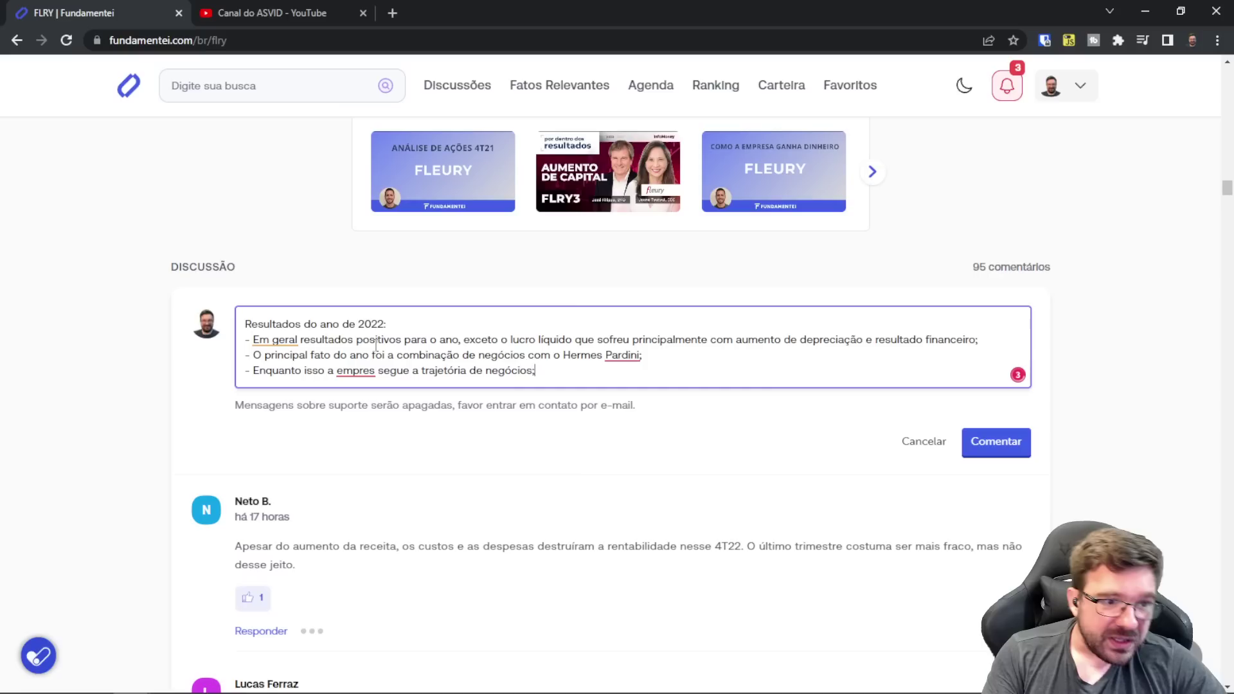
- Add a fourth bullet to the comment reading "- Novos elos e verticais começam a representar uma parte do resultado;"
key("Return")
type("- No")
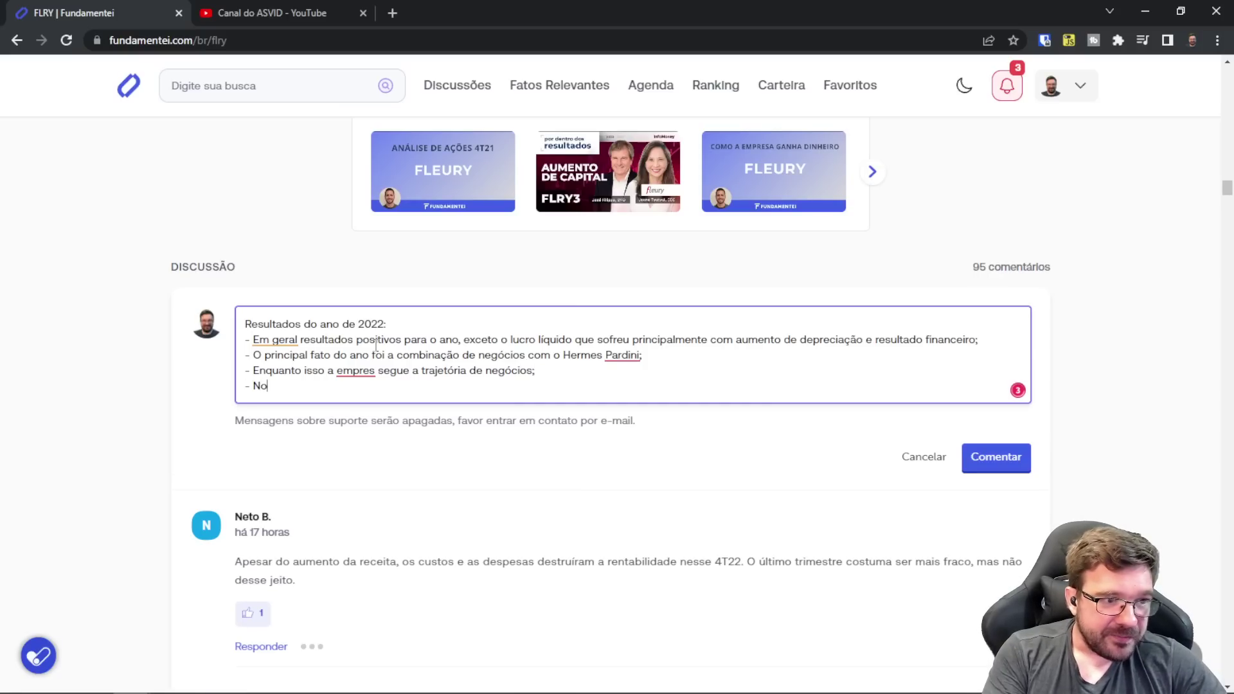
type("vos elos ")
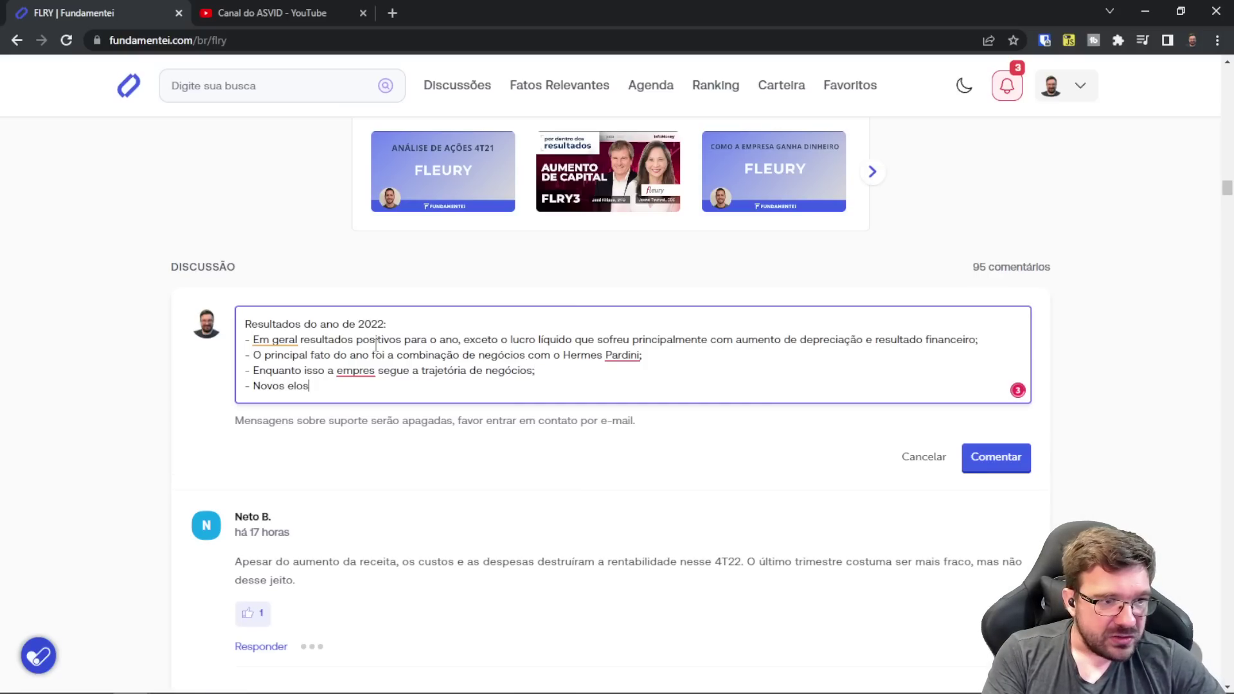
type("e verticais")
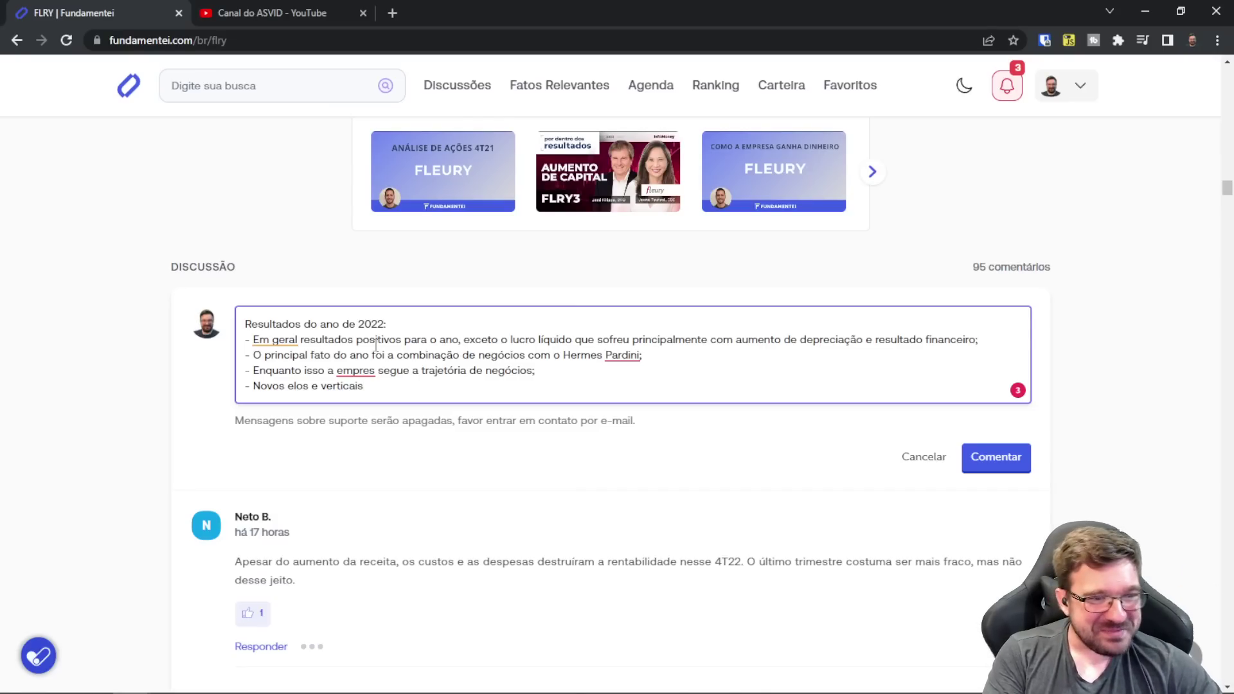
type(" começa")
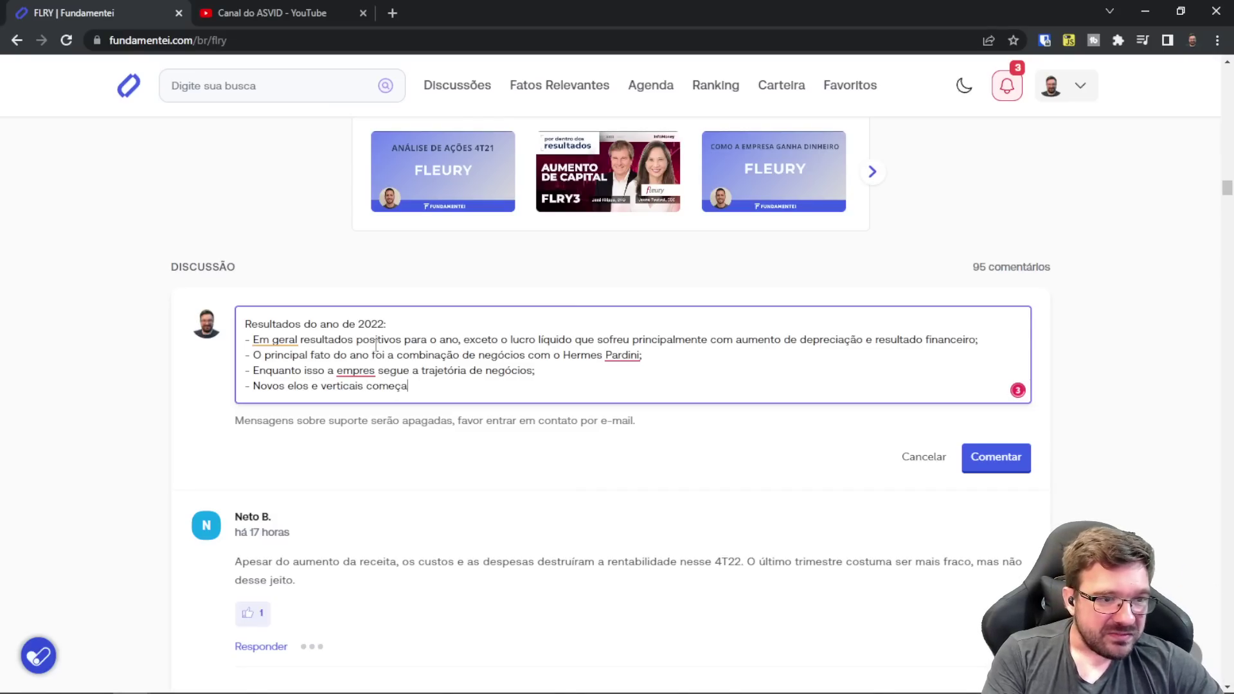
type("m a representa")
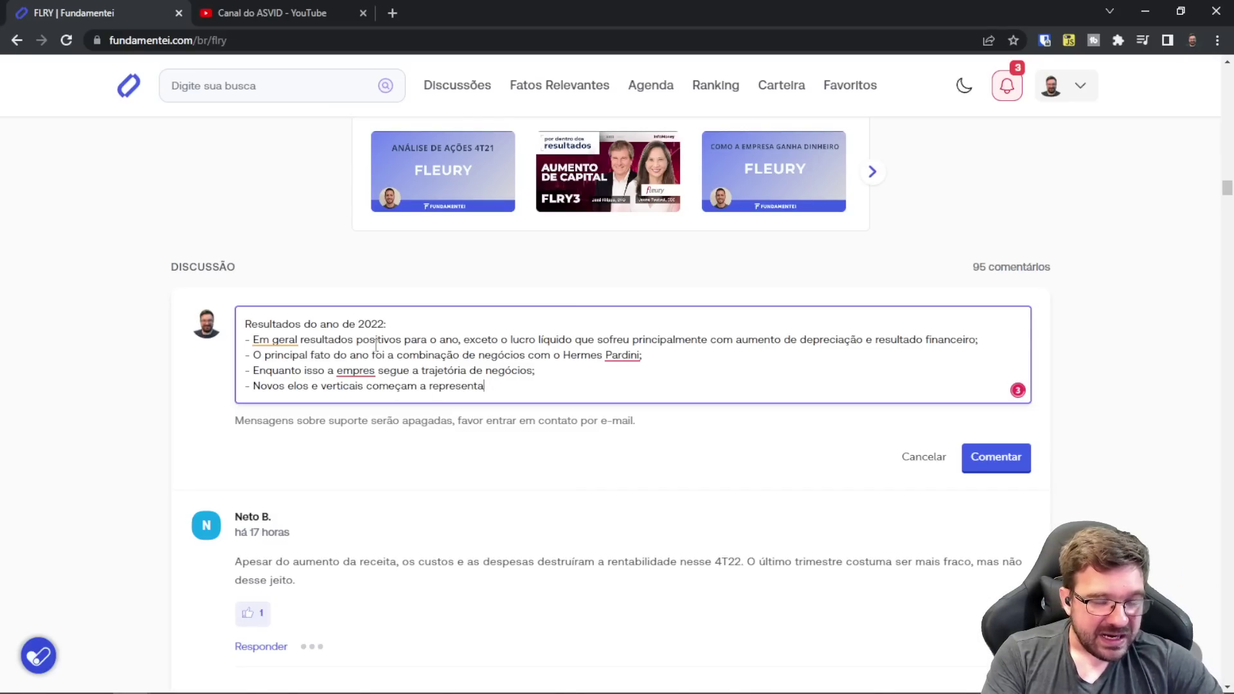
type("r uma ")
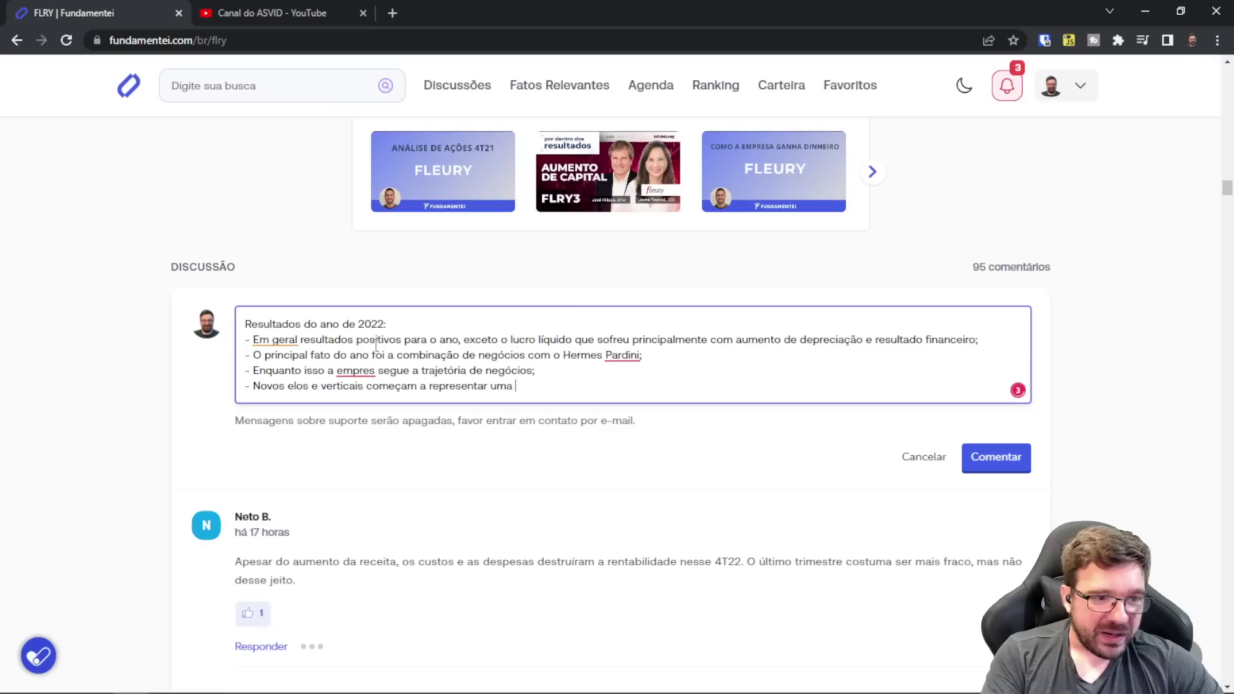
type("parte do resultado;")
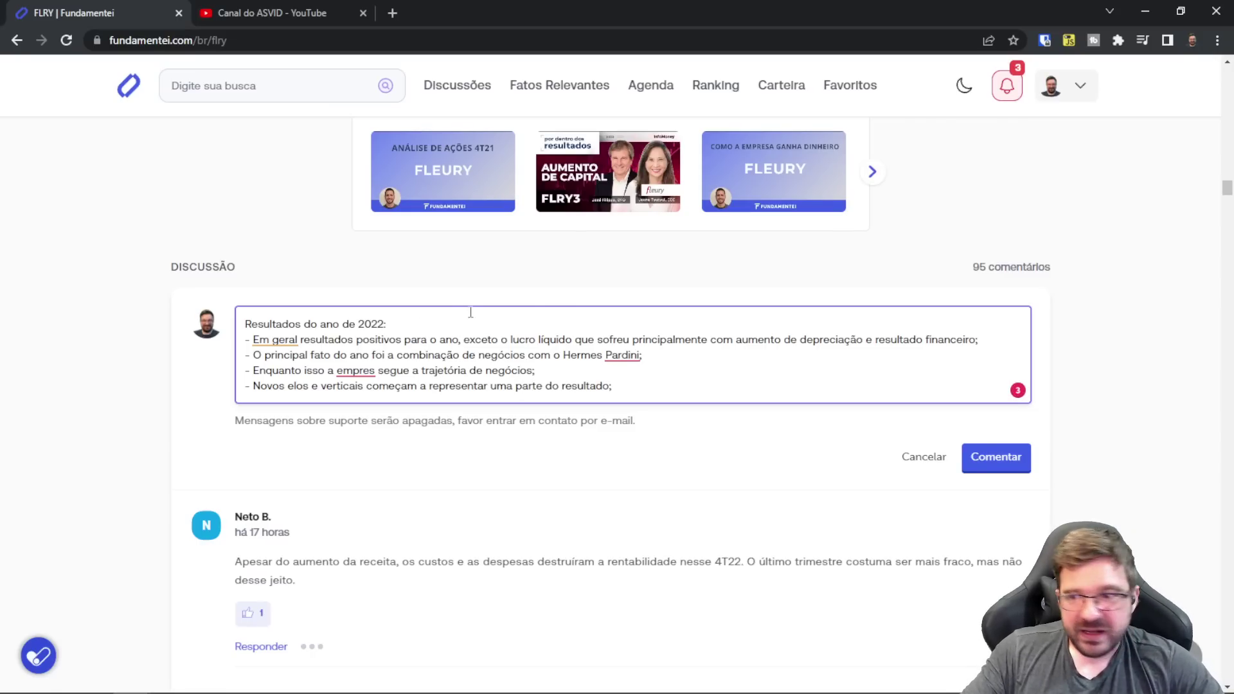
- Correct the misspelled word "empres" in the third bullet to "empresa"
left_click_drag(652, 348, 260, 355)
left_click(375, 371)
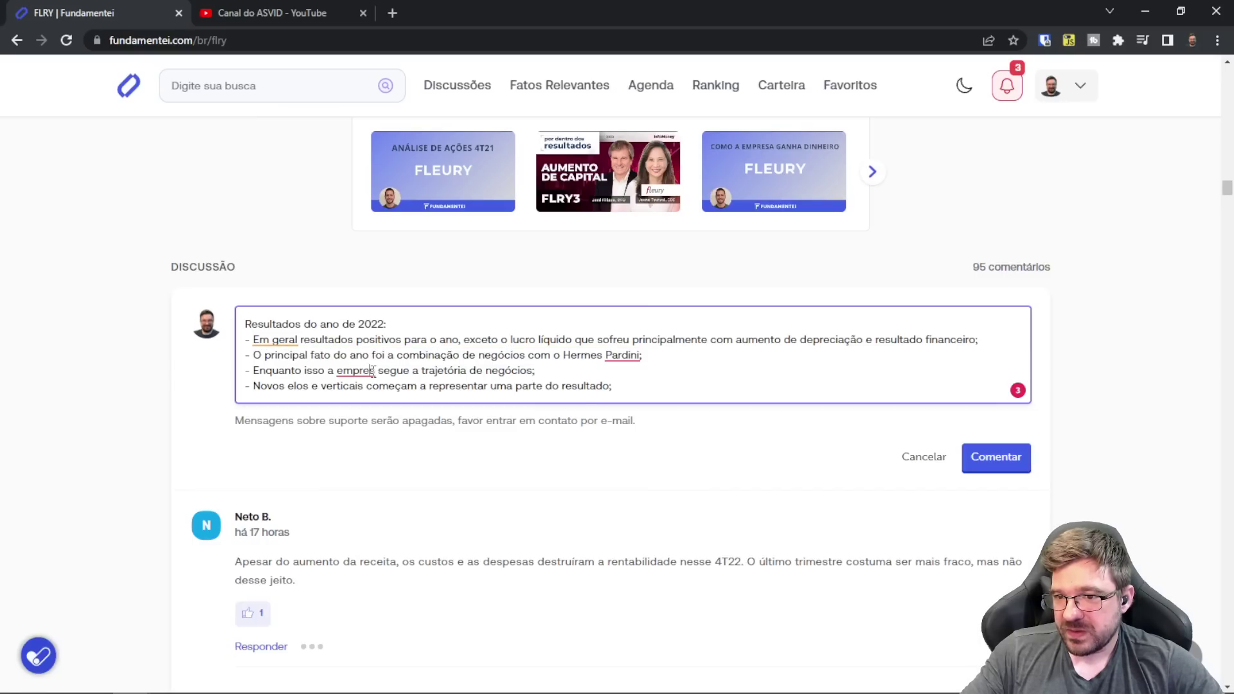
type("a")
key("BackSpace")
type("a")
key("End")
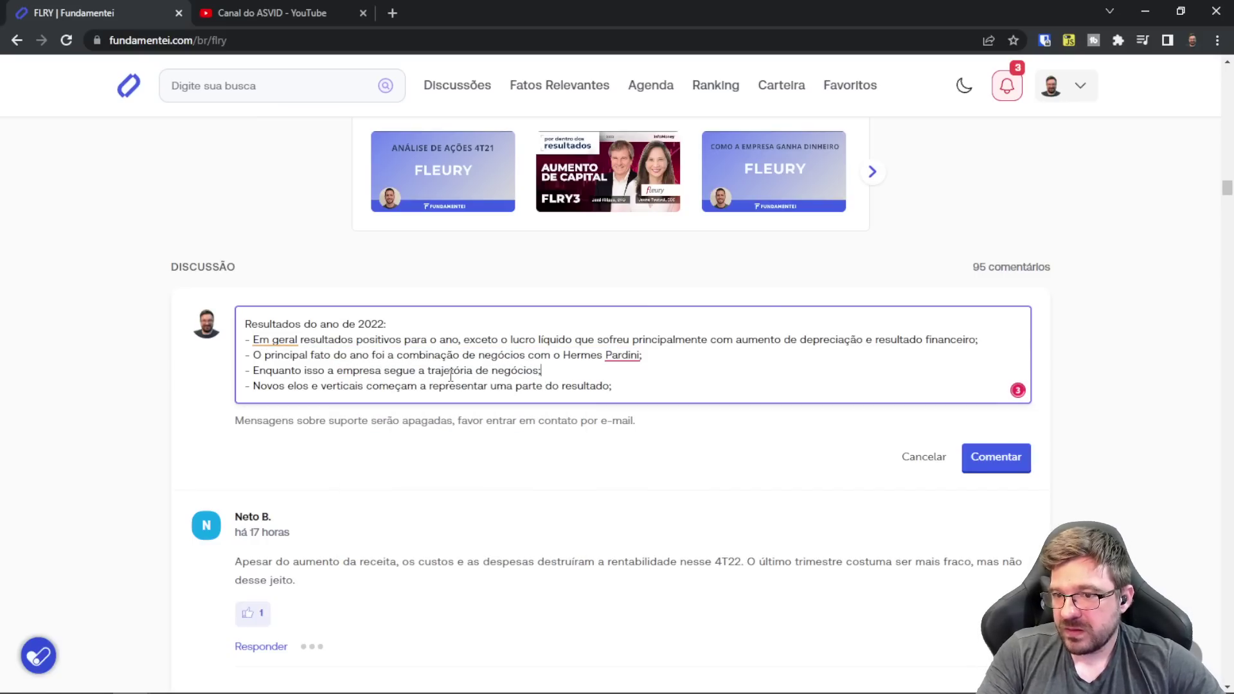
- Start a fifth bullet below the others reading "- Mesmo com diferentes pressões na DRE"
key("Return")
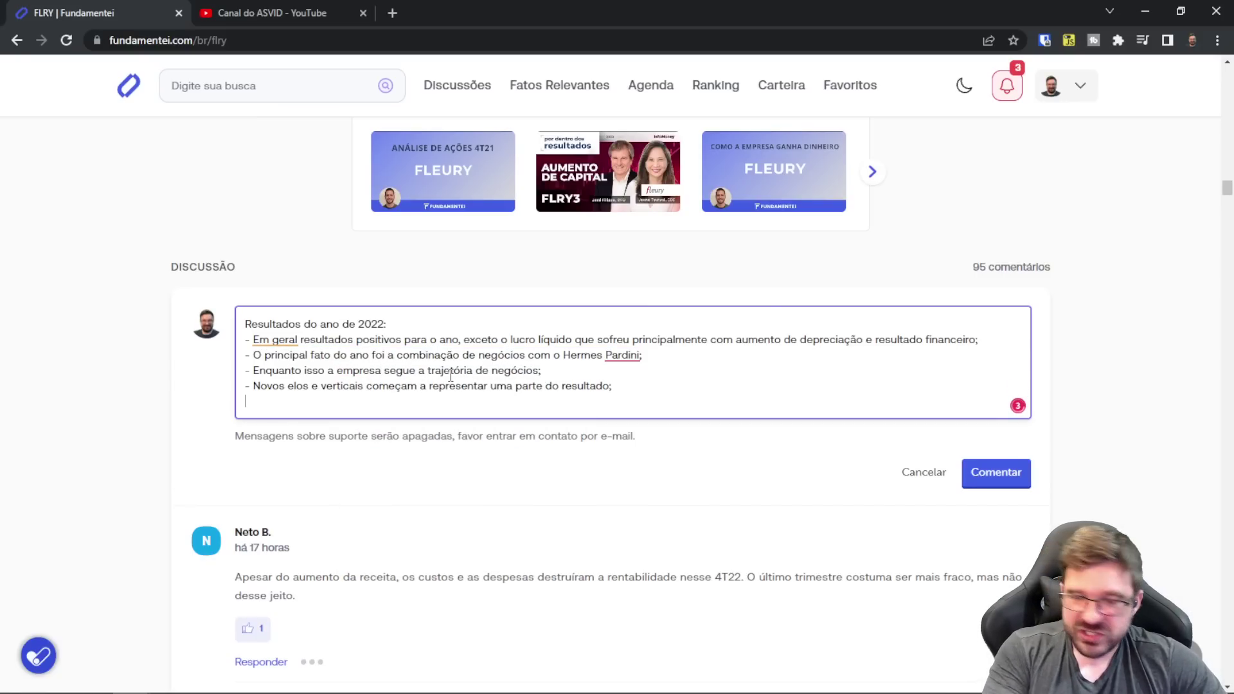
type("- Mesmo com")
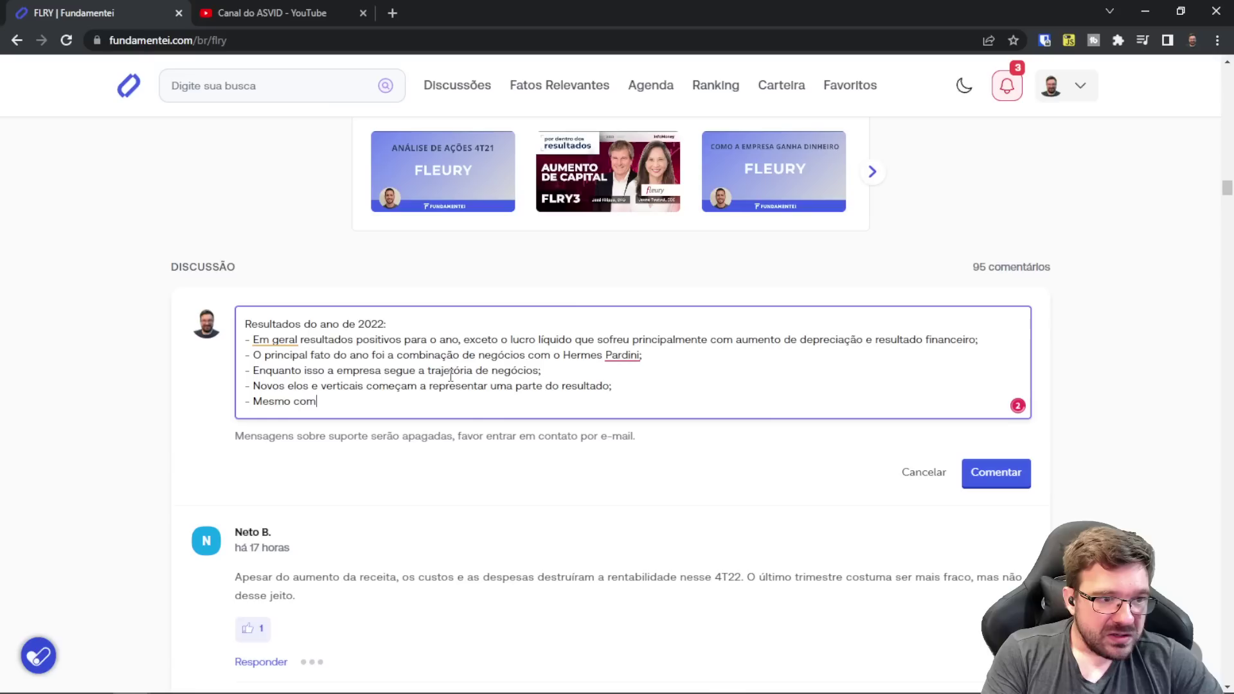
type(" pressõe")
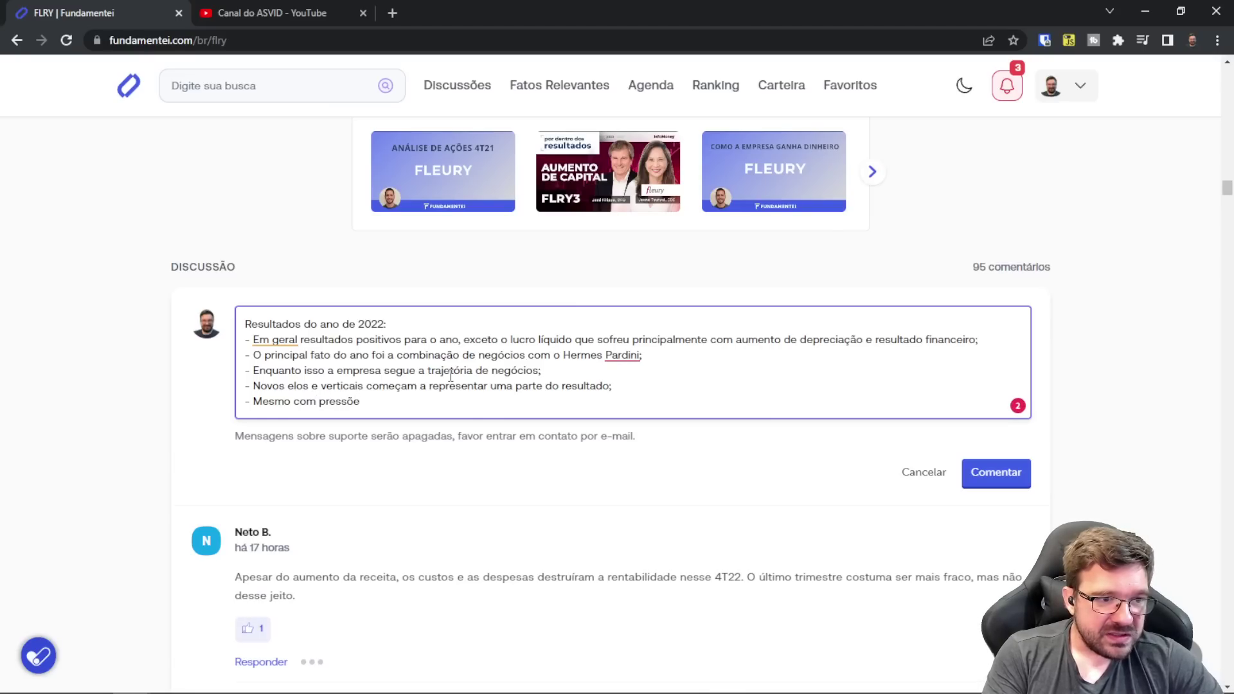
key("BackSpace")
key("BackSpace")
key("BackSpace")
key("BackSpace")
key("BackSpace")
key("BackSpace")
key("BackSpace")
type("diferen")
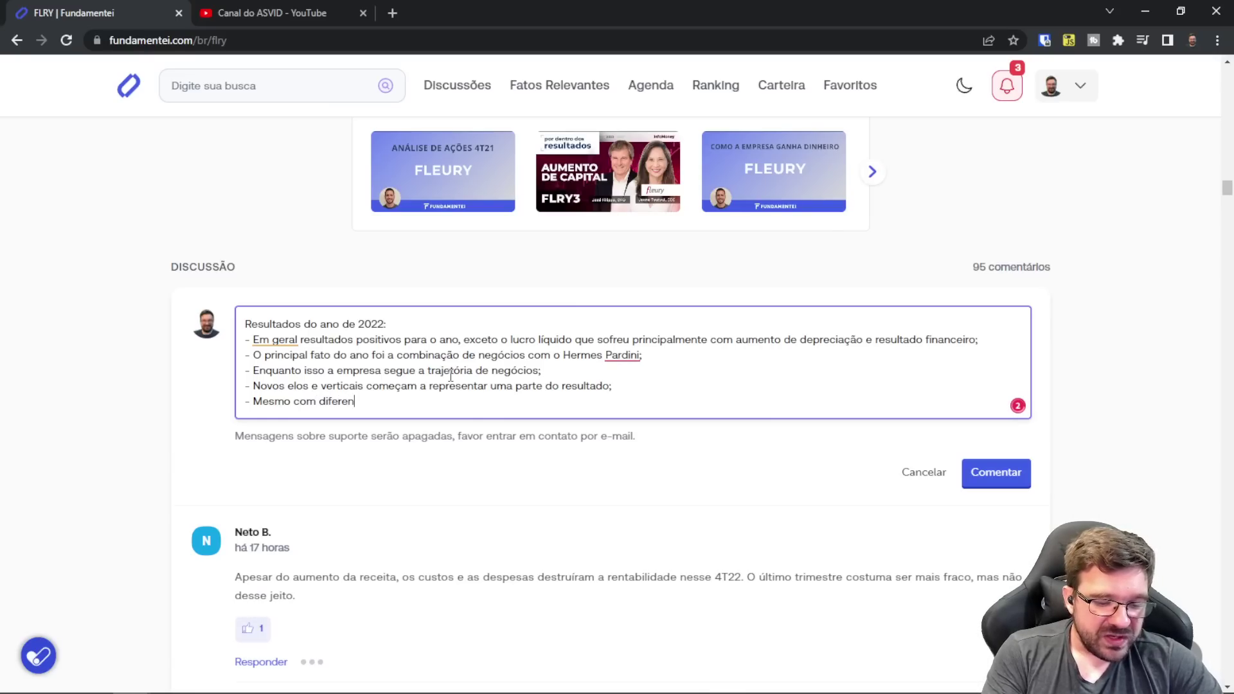
type("tes pressões na DS")
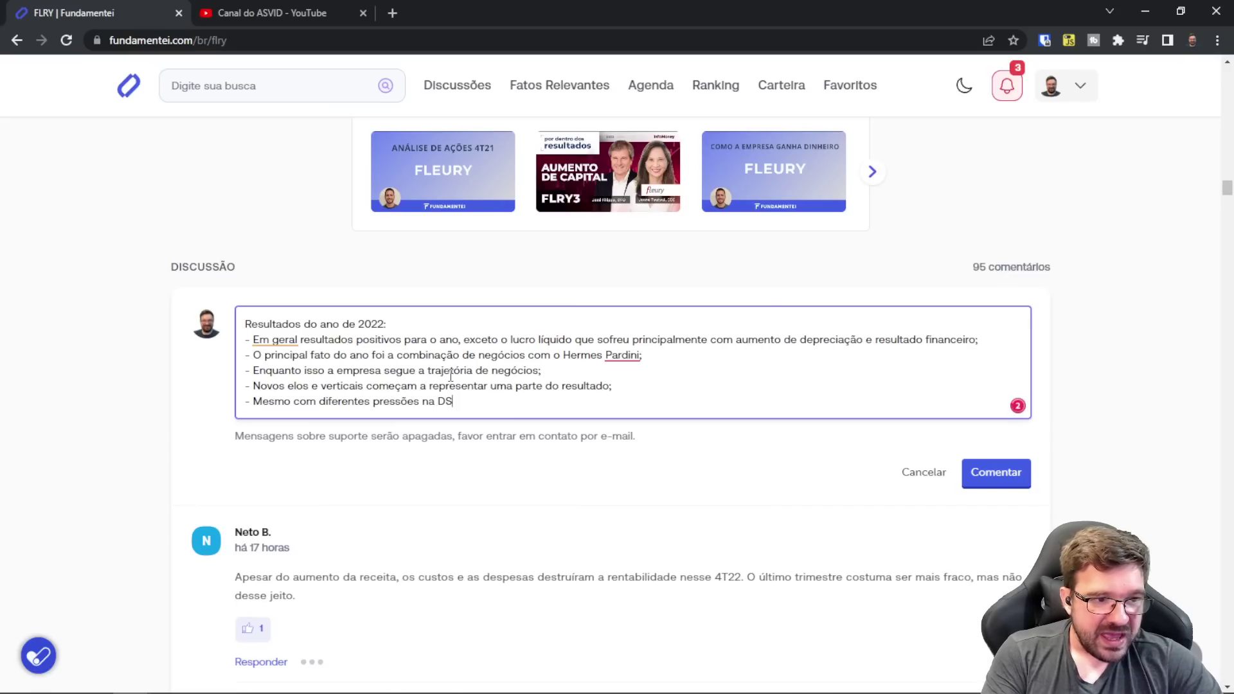
key("BackSpace")
type("RE")
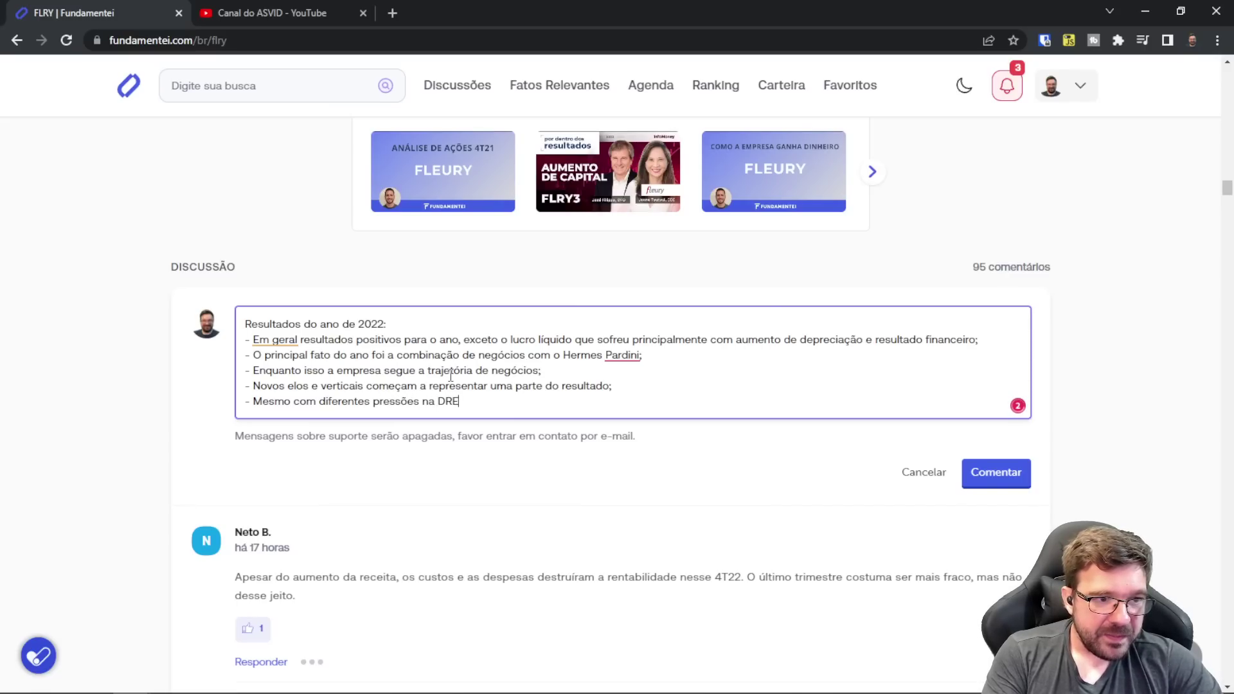
- Finish the fifth bullet with ",a geração de caixa continuou sólida." and place the insertion point after its comma
type("<a ")
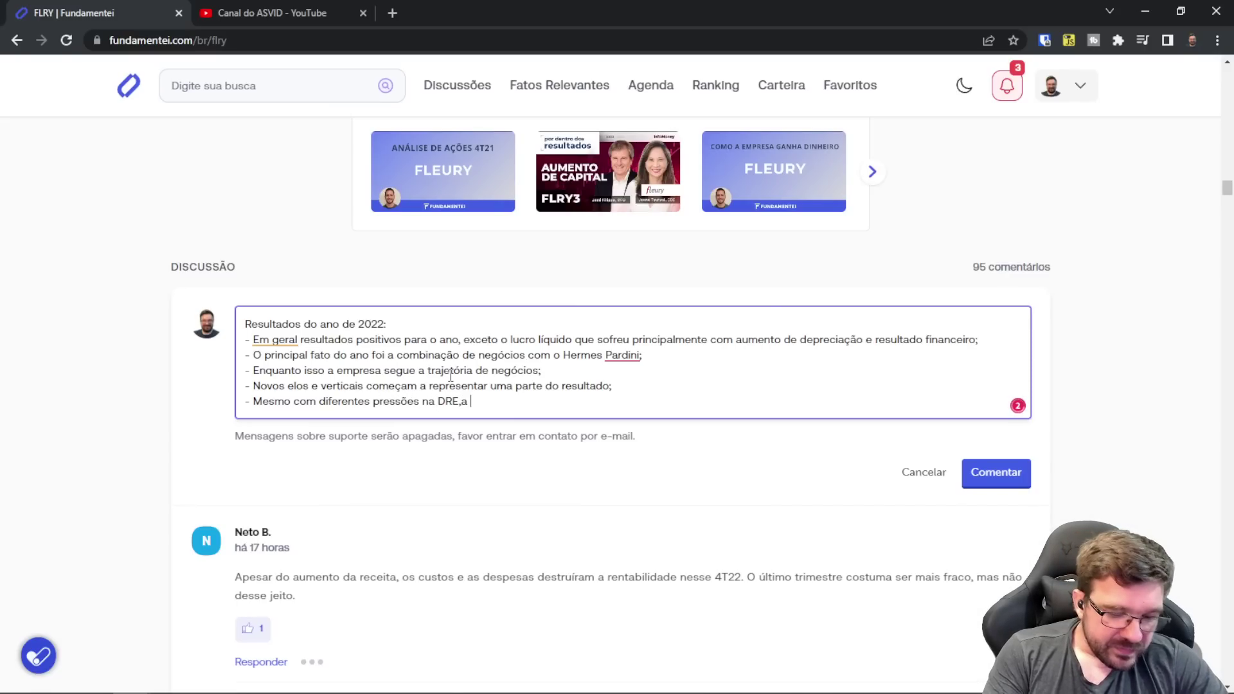
type("geração de caixa ")
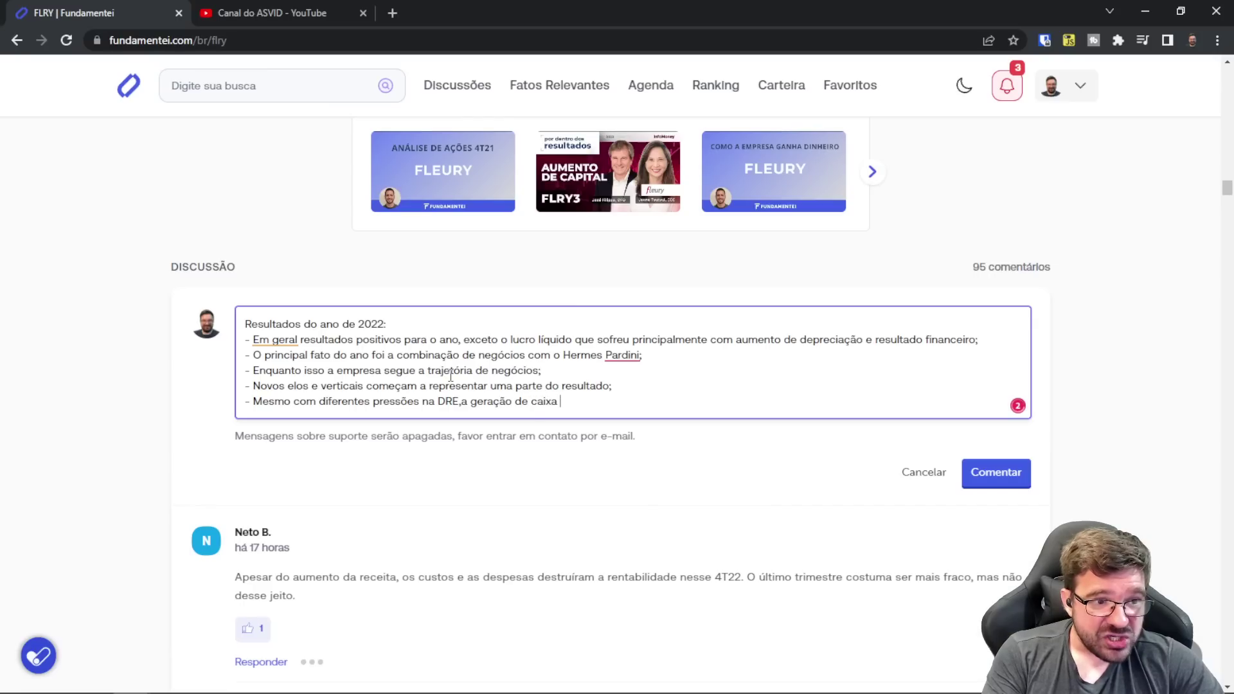
type("continuou sólida.")
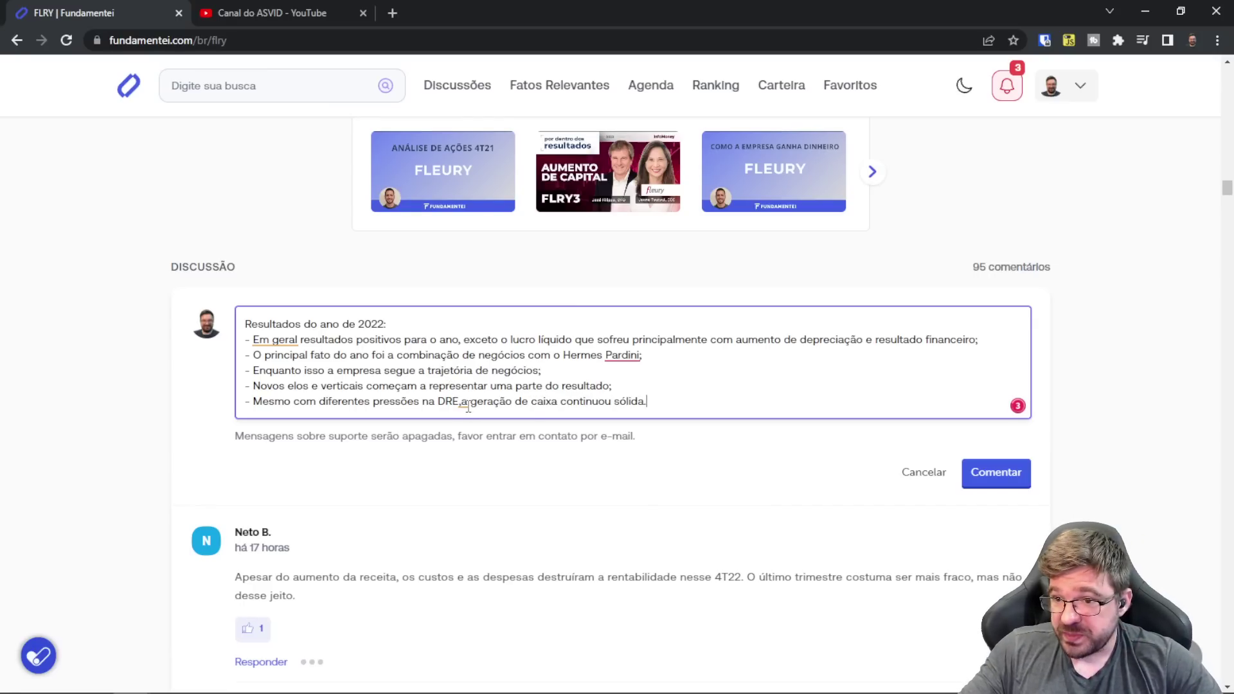
left_click(461, 401)
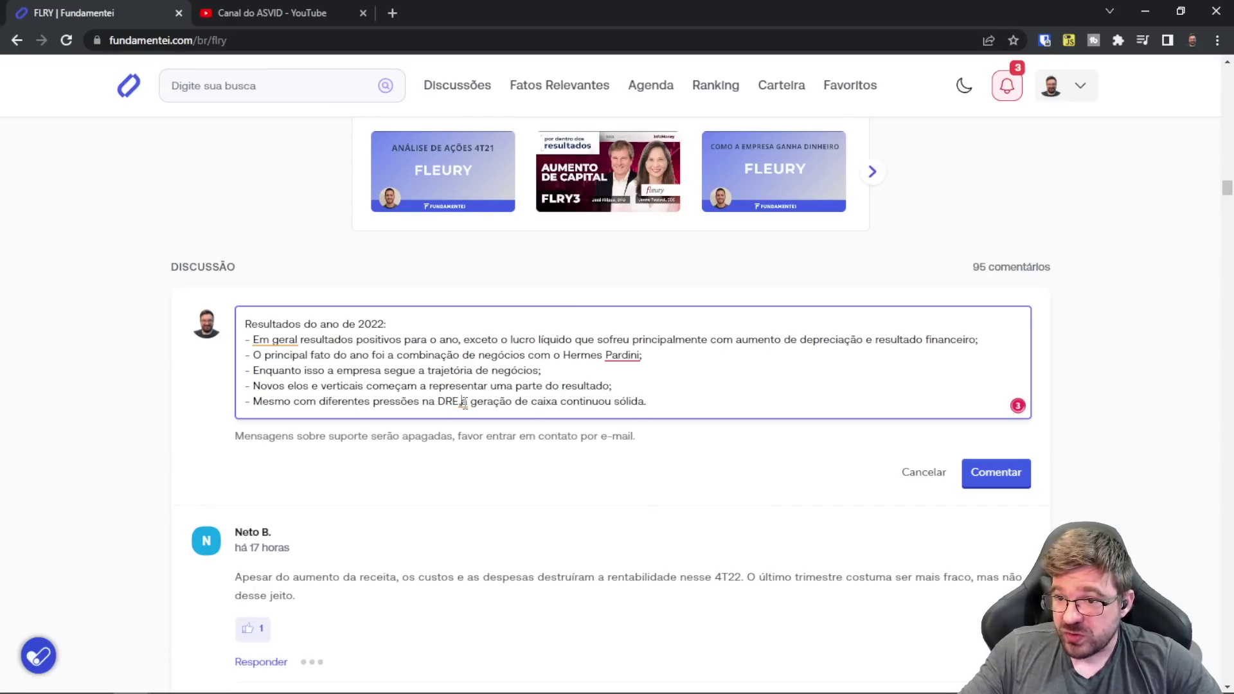
- Insert the missing space after the fifth bullet's comma and check the cash flow columns in the annual financial table
scroll(576, 403, "up", 20)
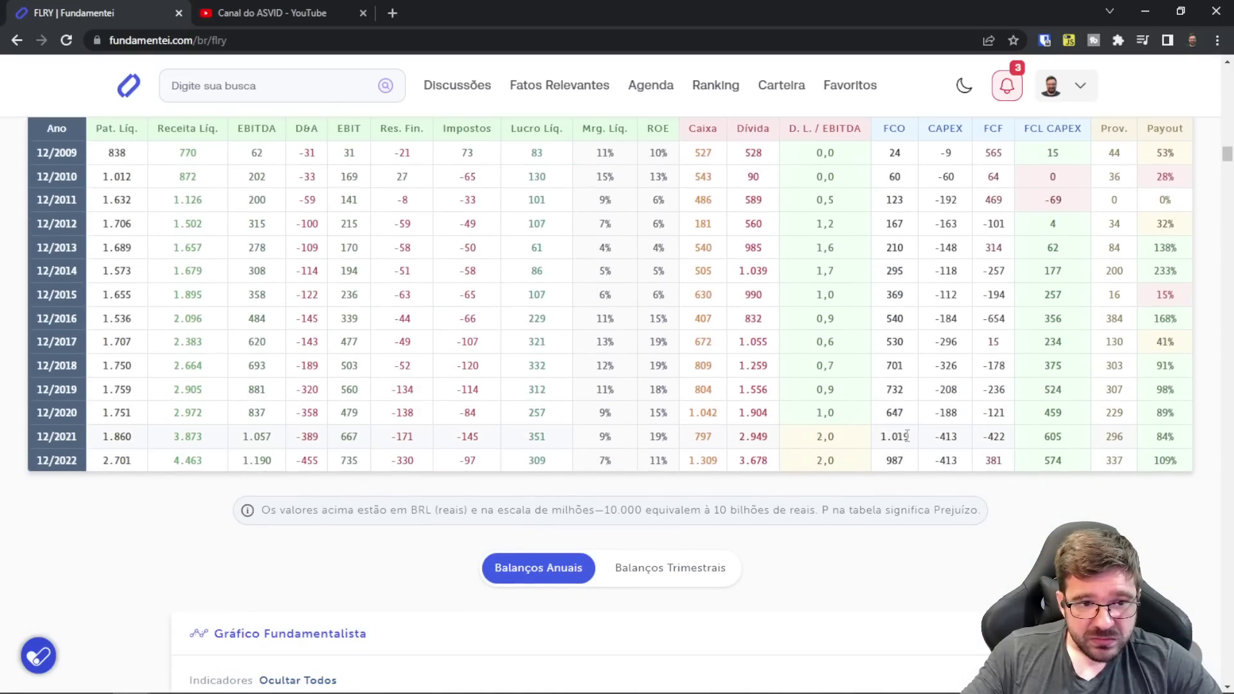
scroll(832, 488, "down", 6)
scroll(746, 511, "down", 15)
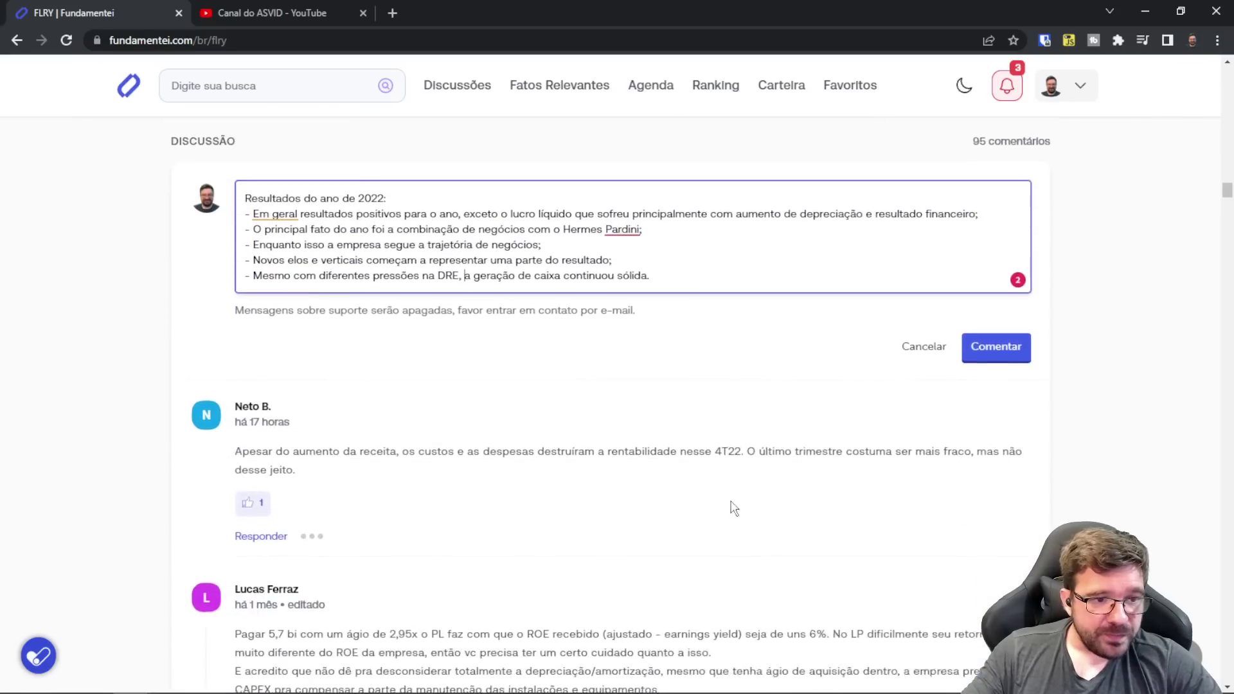
- Start a closing paragraph below the bullets, separated by a blank line, with "No momento,"
key("Return")
key("Return")
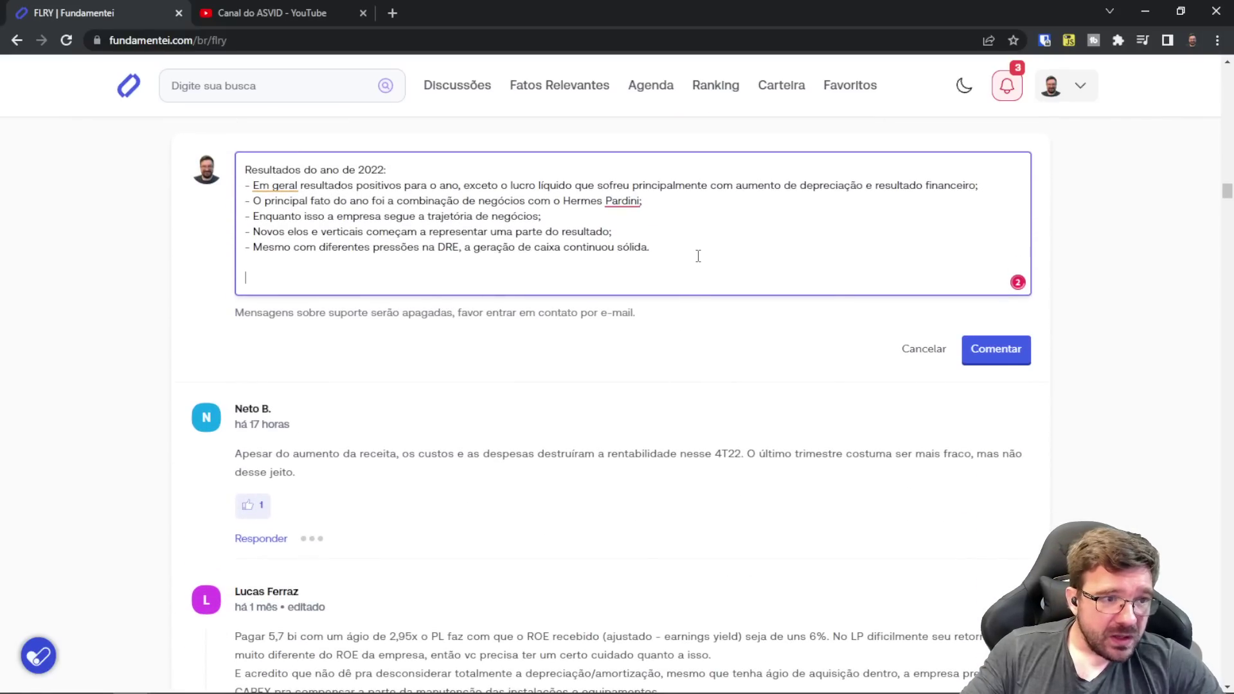
type("F")
key("BackSpace")
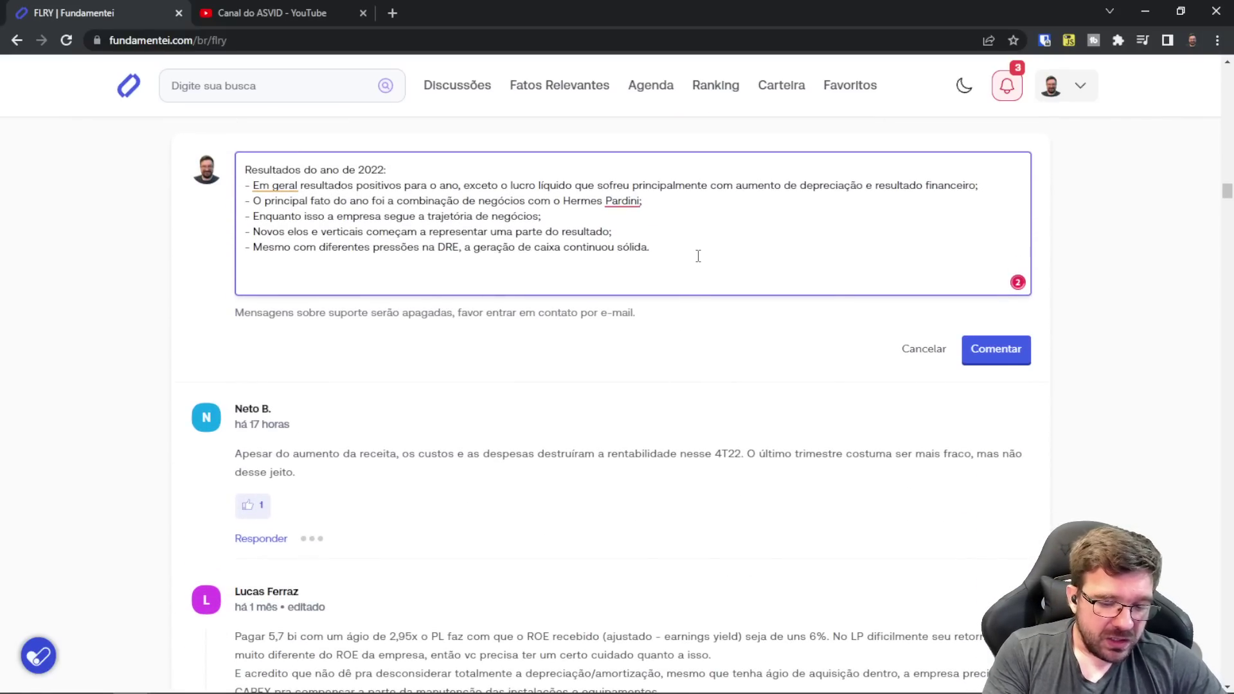
type("No momne")
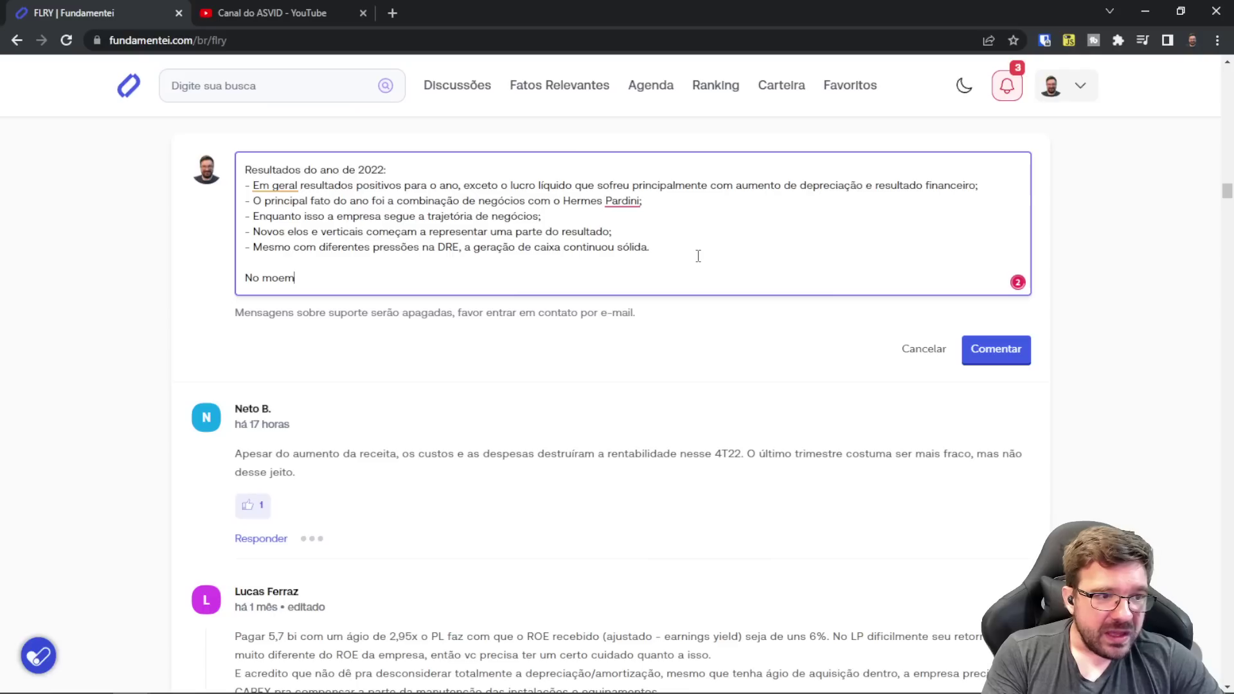
key("BackSpace")
key("BackSpace")
key("BackSpace")
type("mento n")
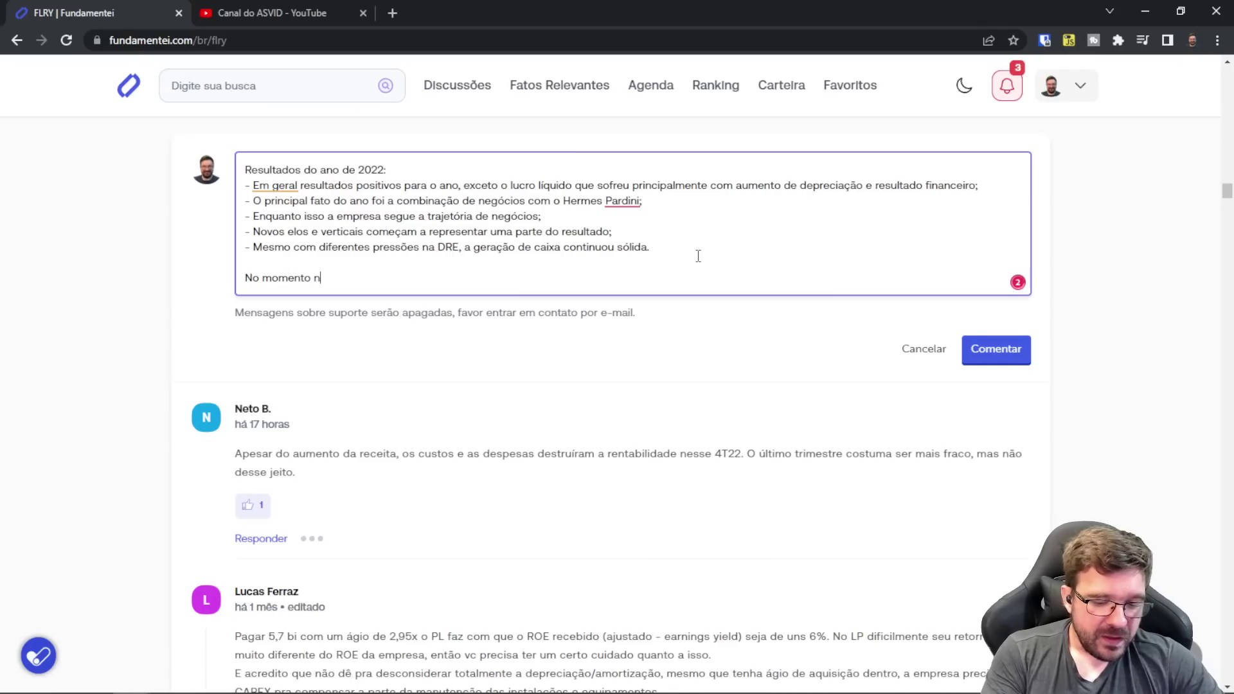
type("ã")
key("BackSpace")
key("BackSpace")
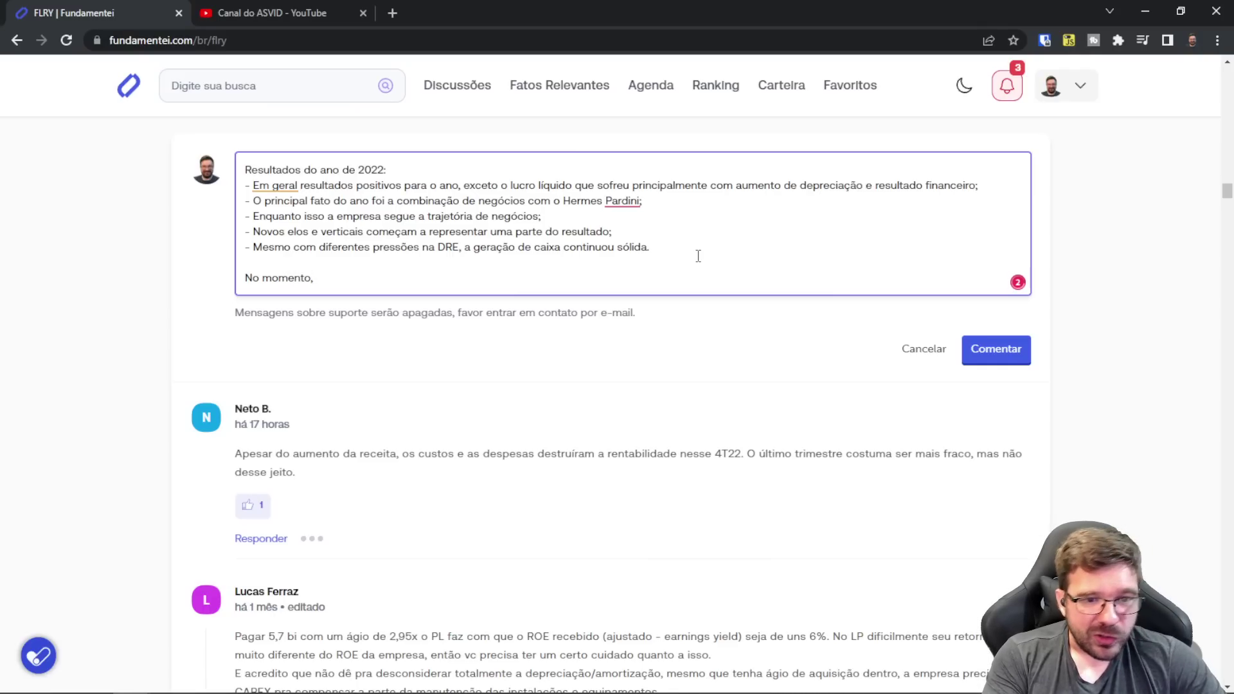
- Add a comma after "Em geral" in the first bullet and return the insertion point to the end of the closing paragraph
left_click(301, 186)
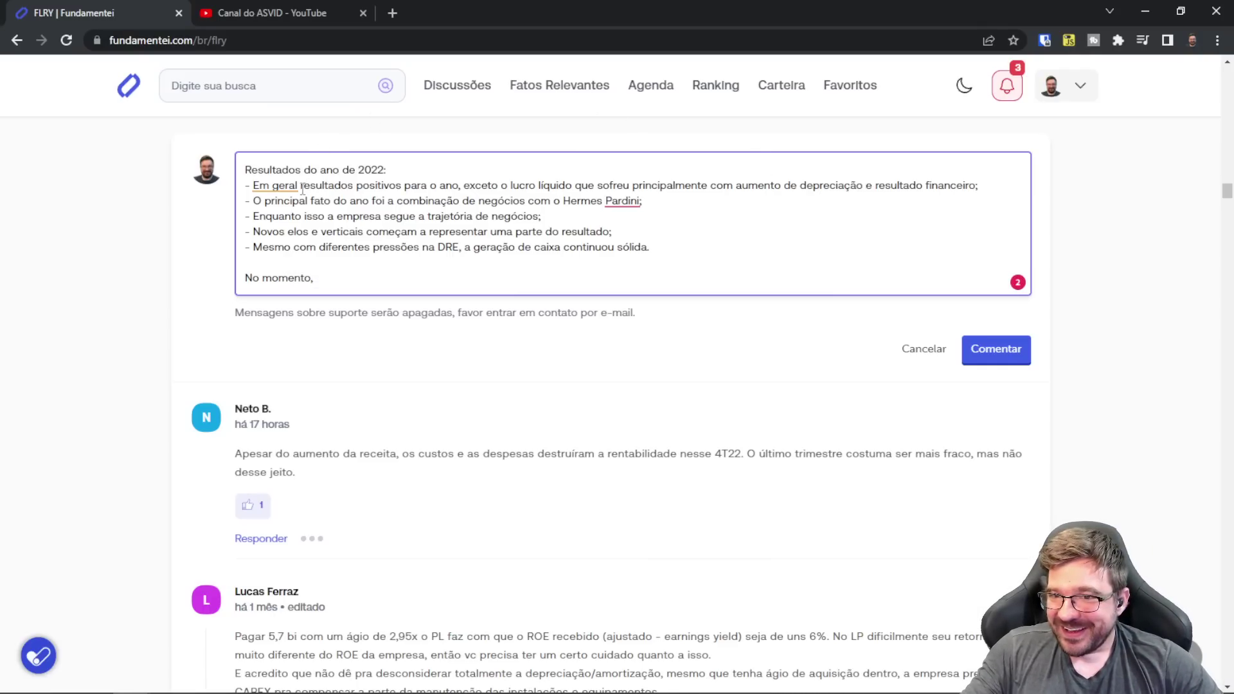
type(",")
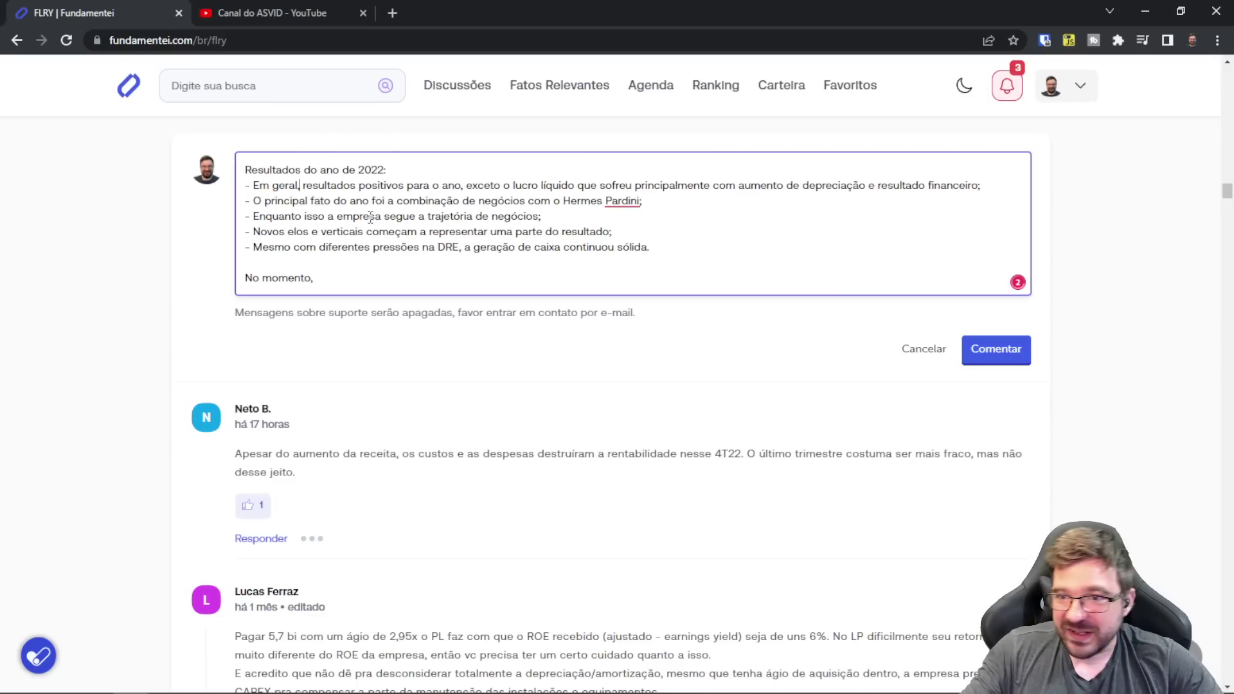
left_click(329, 283)
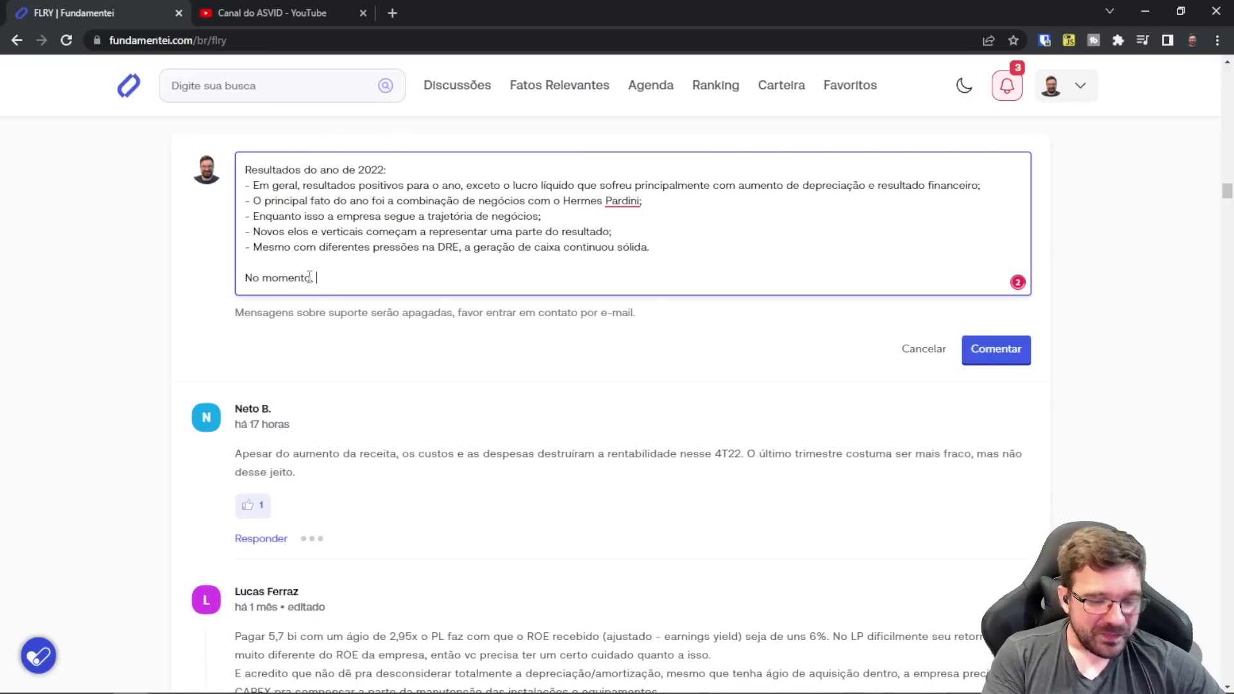
- Continue the closing paragraph with "o Fleury segue se preparando para um dos maiores passos da sua história, a"
type("o Fl")
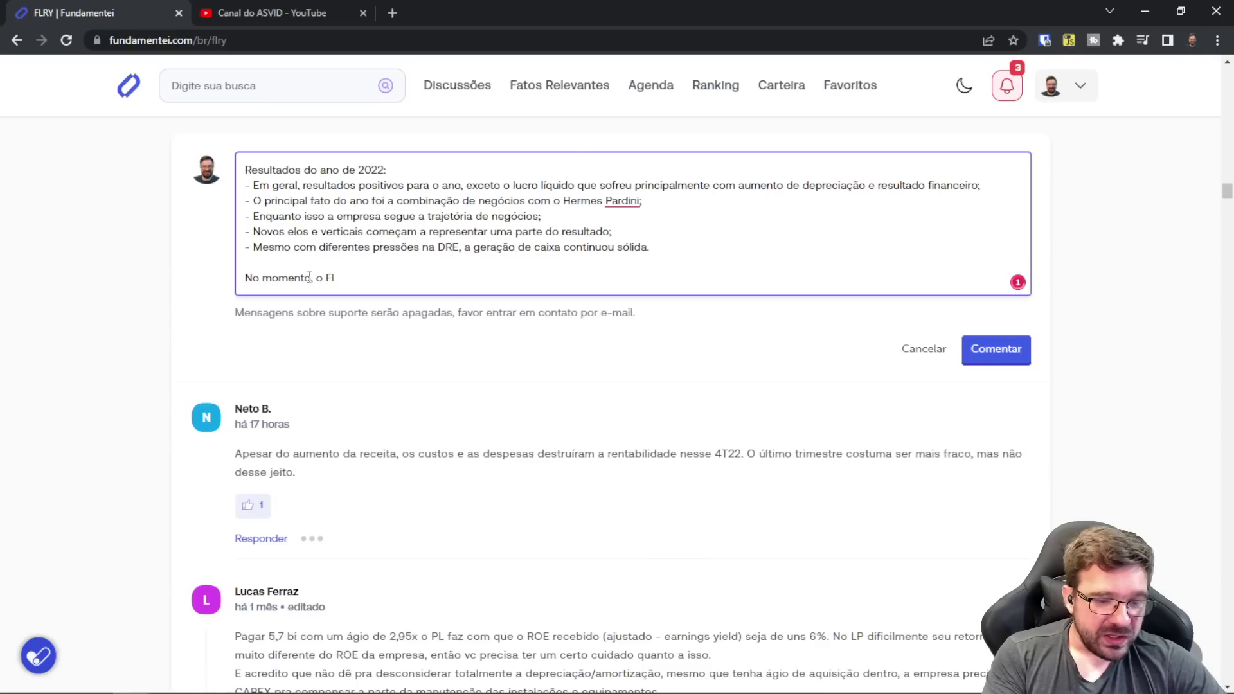
type("ueury segue se pre")
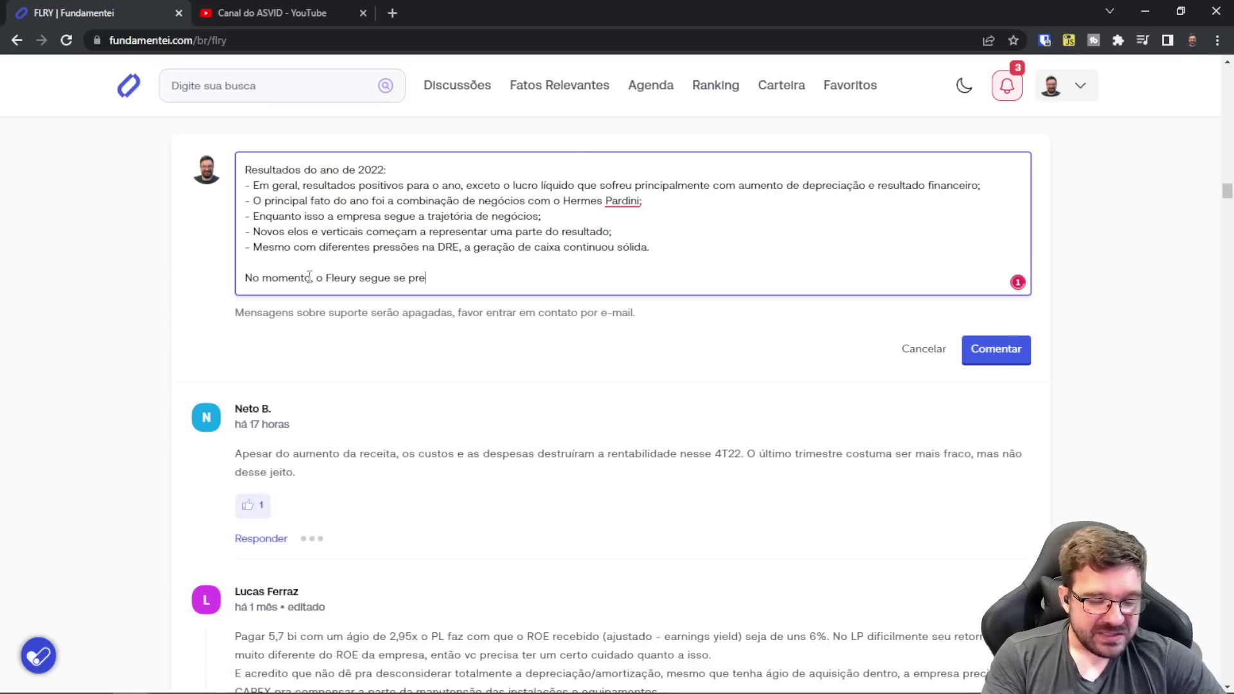
type("parando para o")
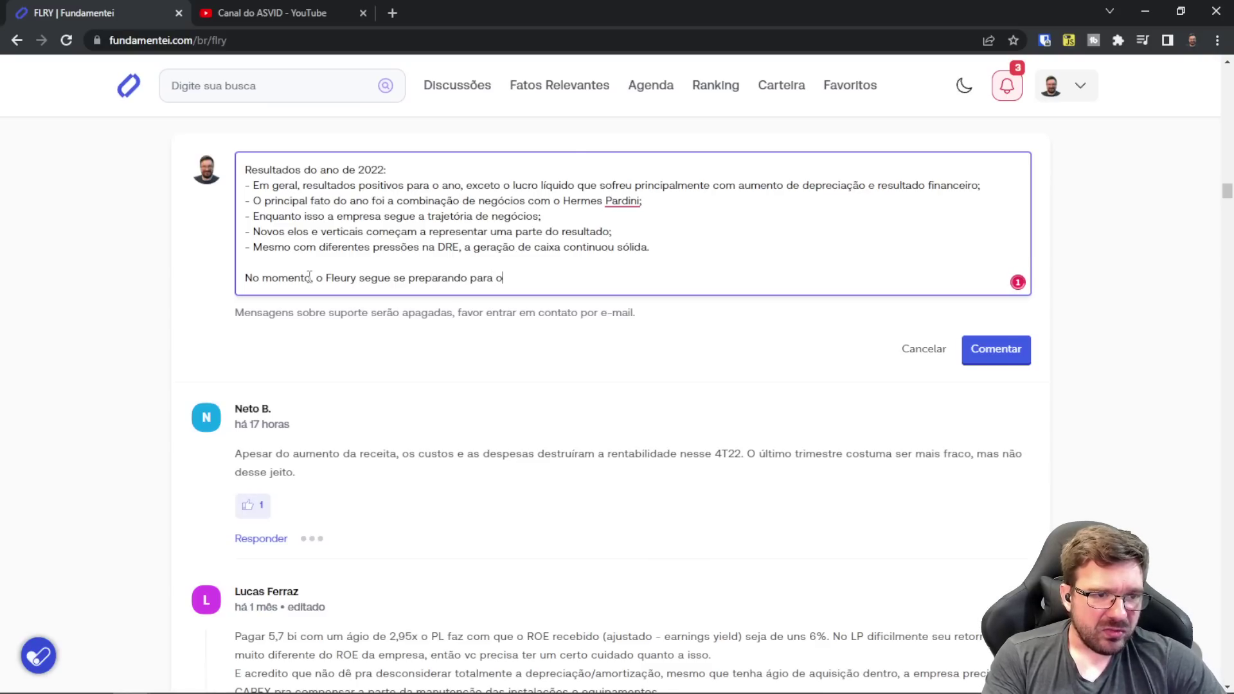
type(" maior")
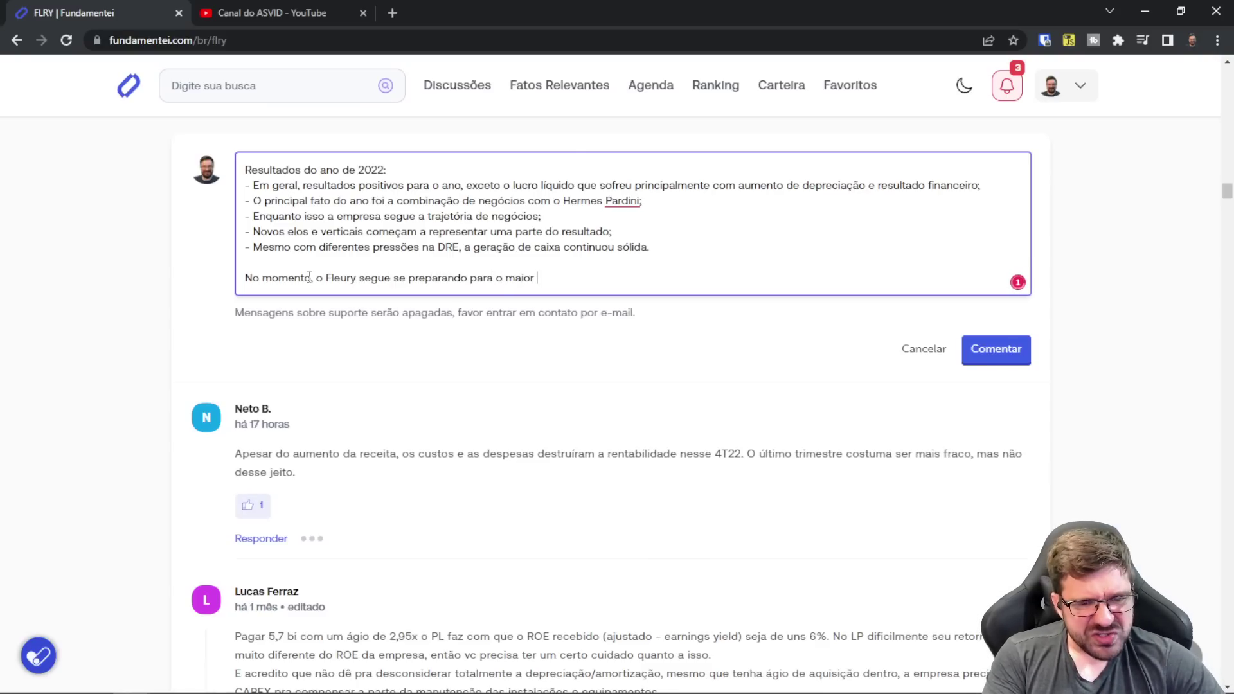
key("BackSpace")
key("BackSpace")
key("BackSpace")
key("BackSpace")
key("BackSpace")
key("BackSpace")
key("BackSpace")
key("BackSpace")
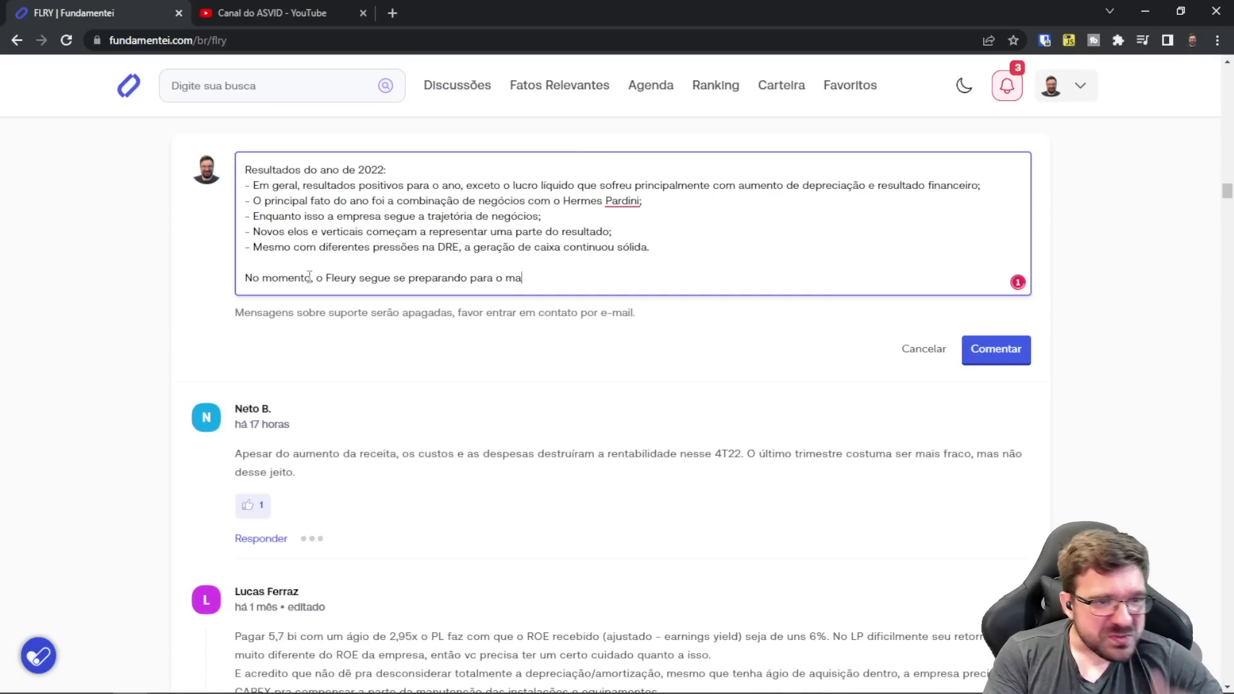
type("um dos ma")
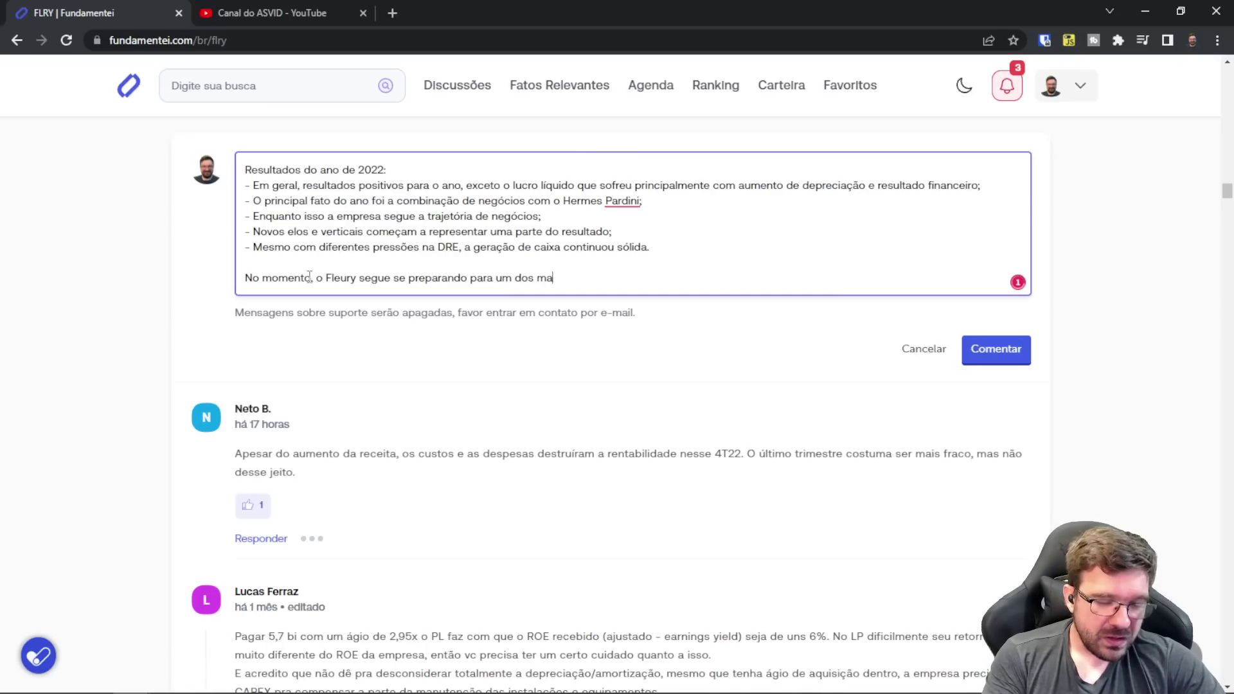
type("iores passos da ")
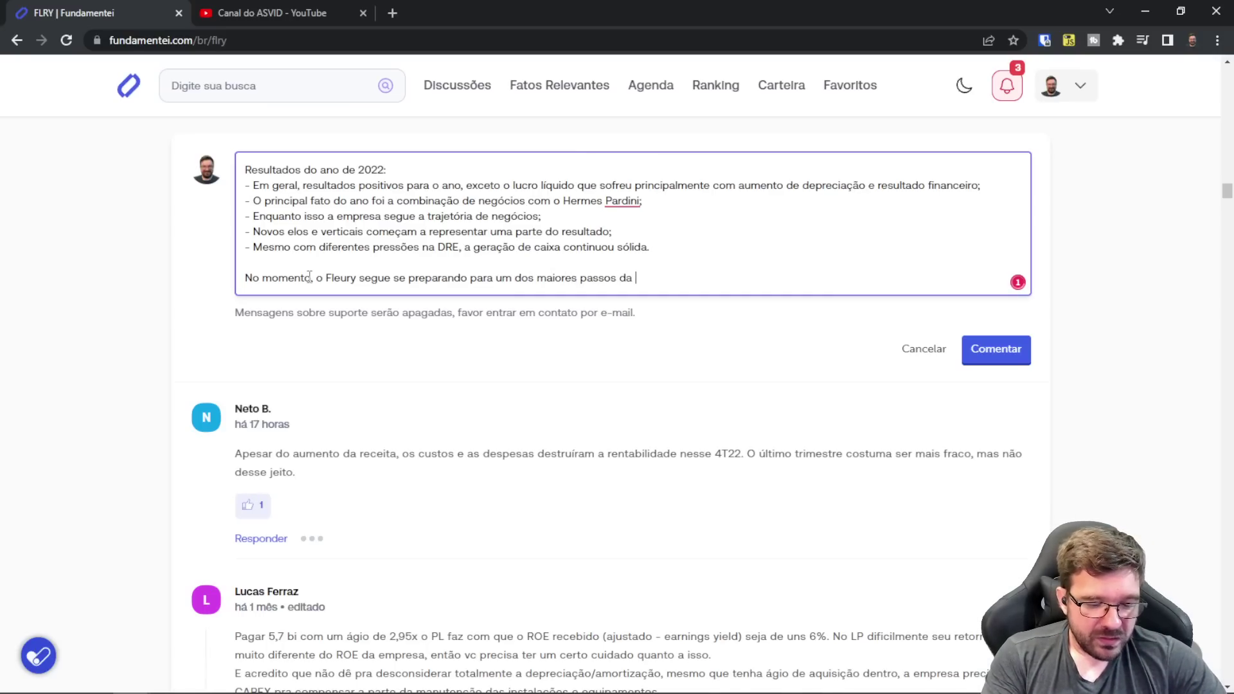
type("sua história, a ")
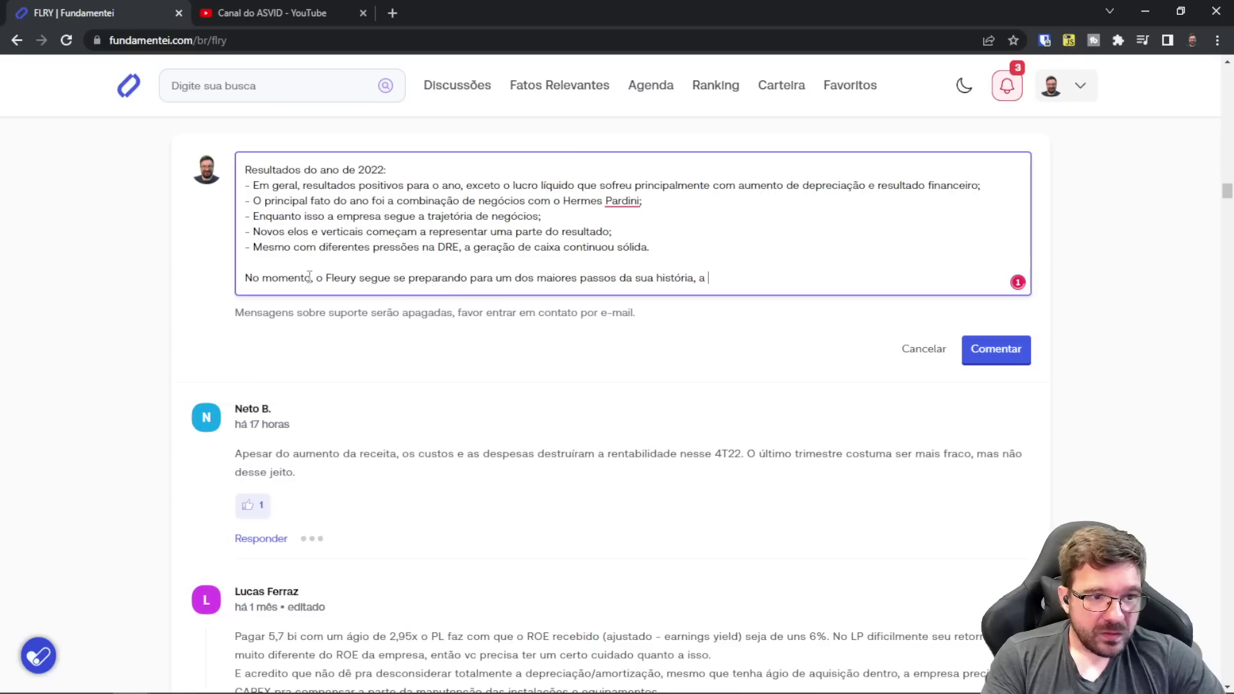
- Finish the closing paragraph's first sentence with "integração com o Hermes Pardini."
type("integração")
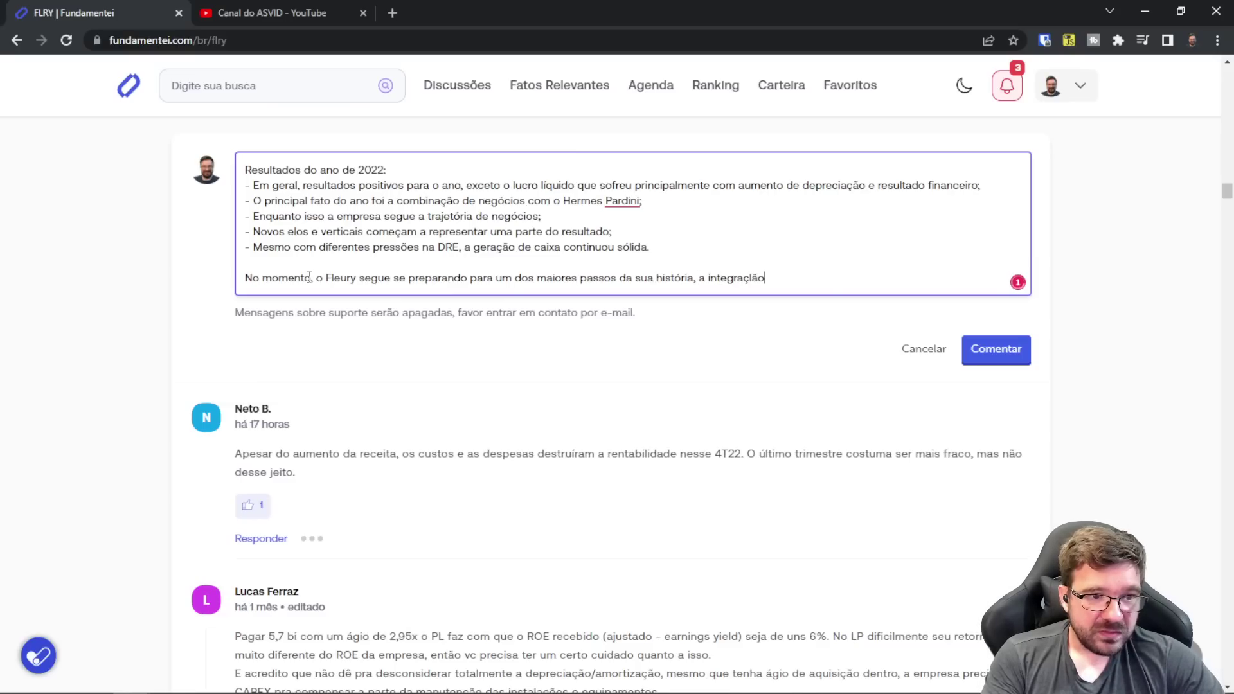
key("BackSpace")
key("BackSpace")
key("BackSpace")
type("ão com o H")
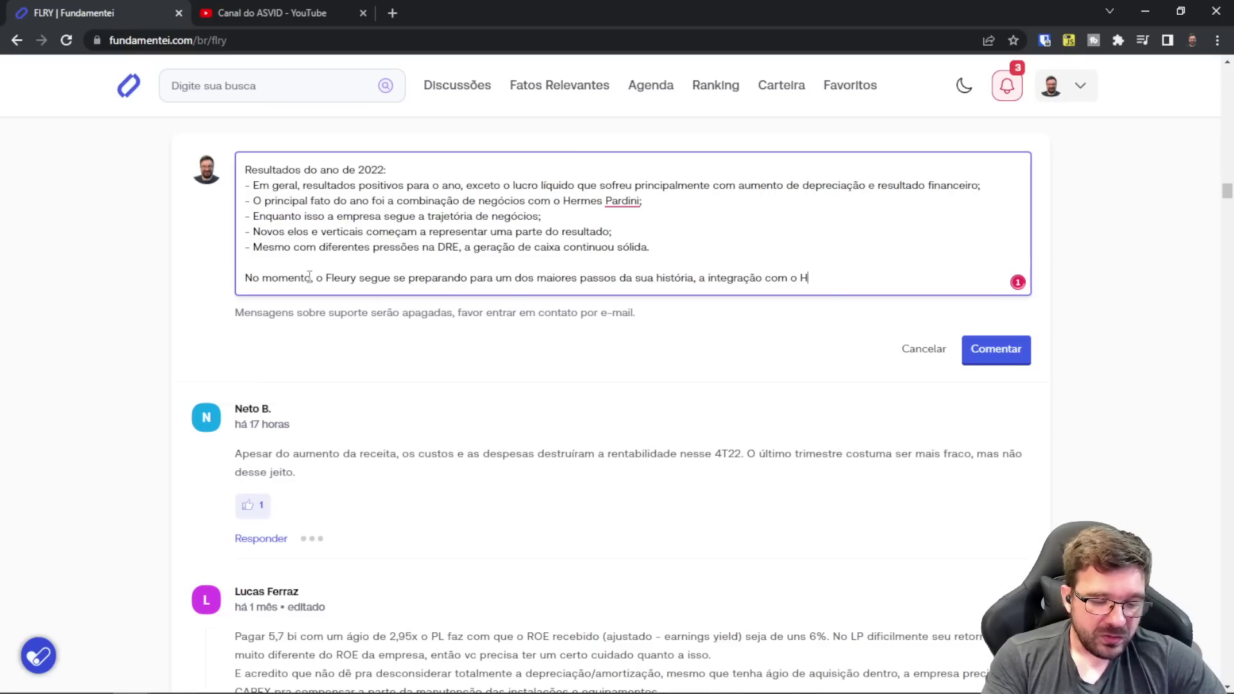
type("ermes Pardini.")
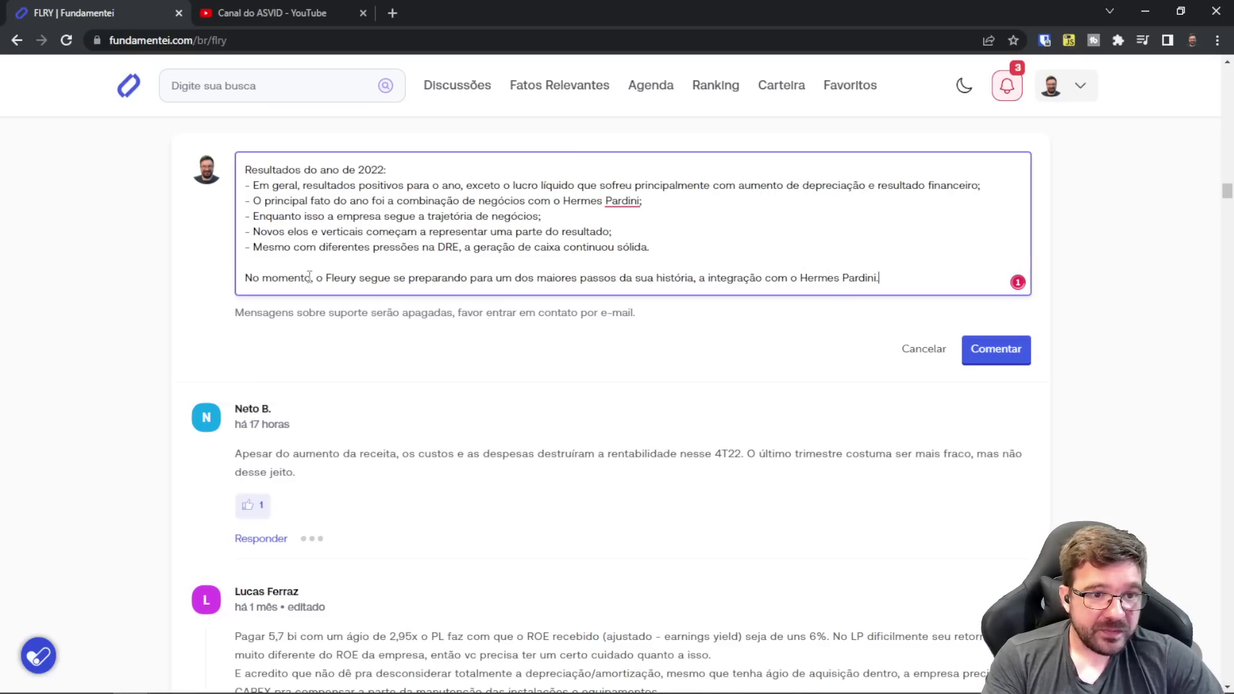
- Begin a second sentence in the closing paragraph reading "Enquanto isso, o rsultado do 4T veio conjunturalmente ruim,"
type(" Enquanto is")
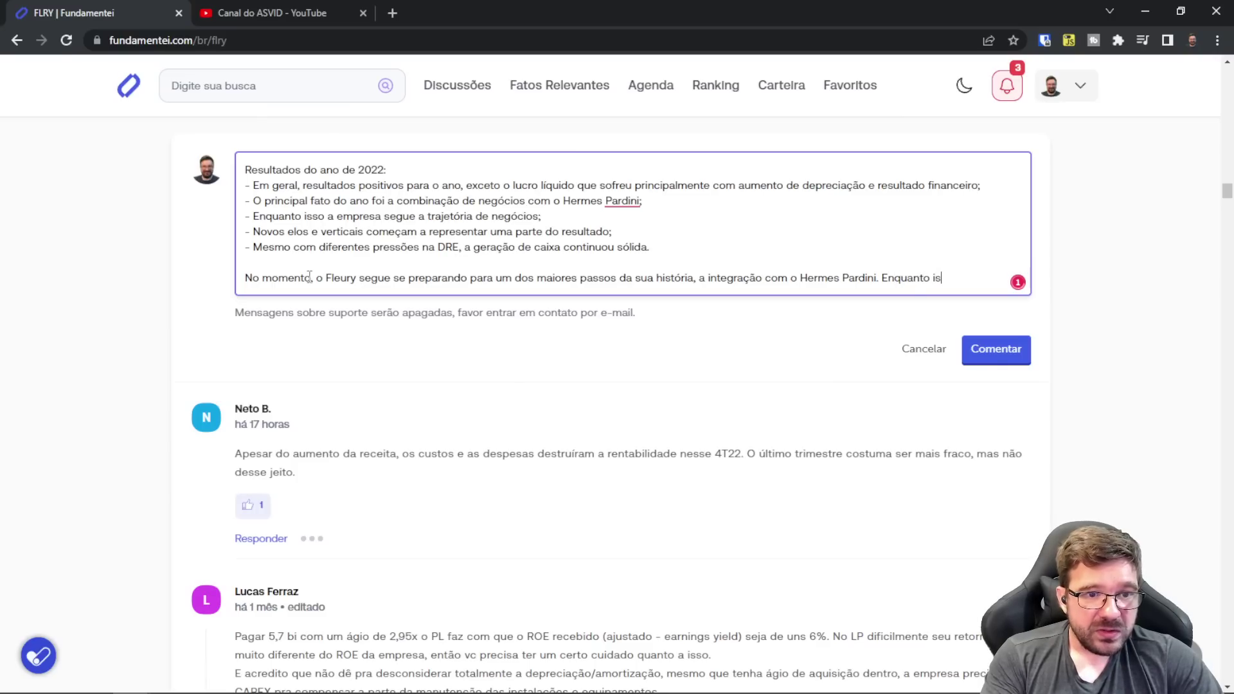
type("so, ")
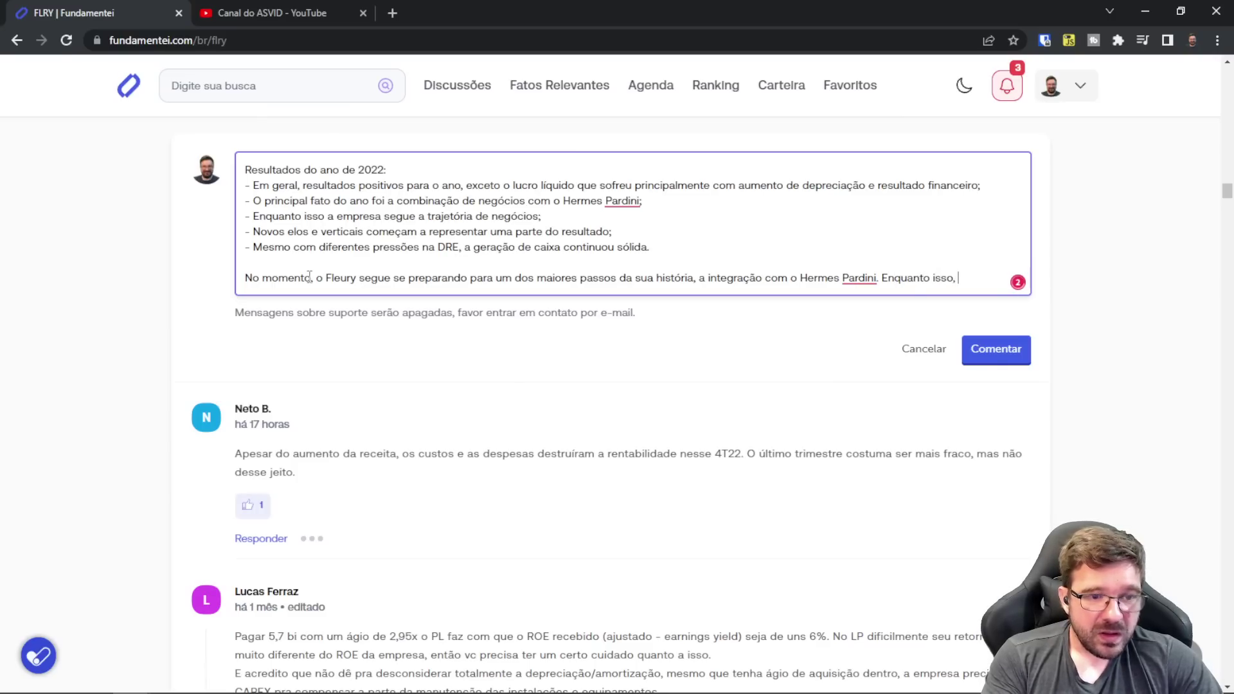
type("o rsultado ")
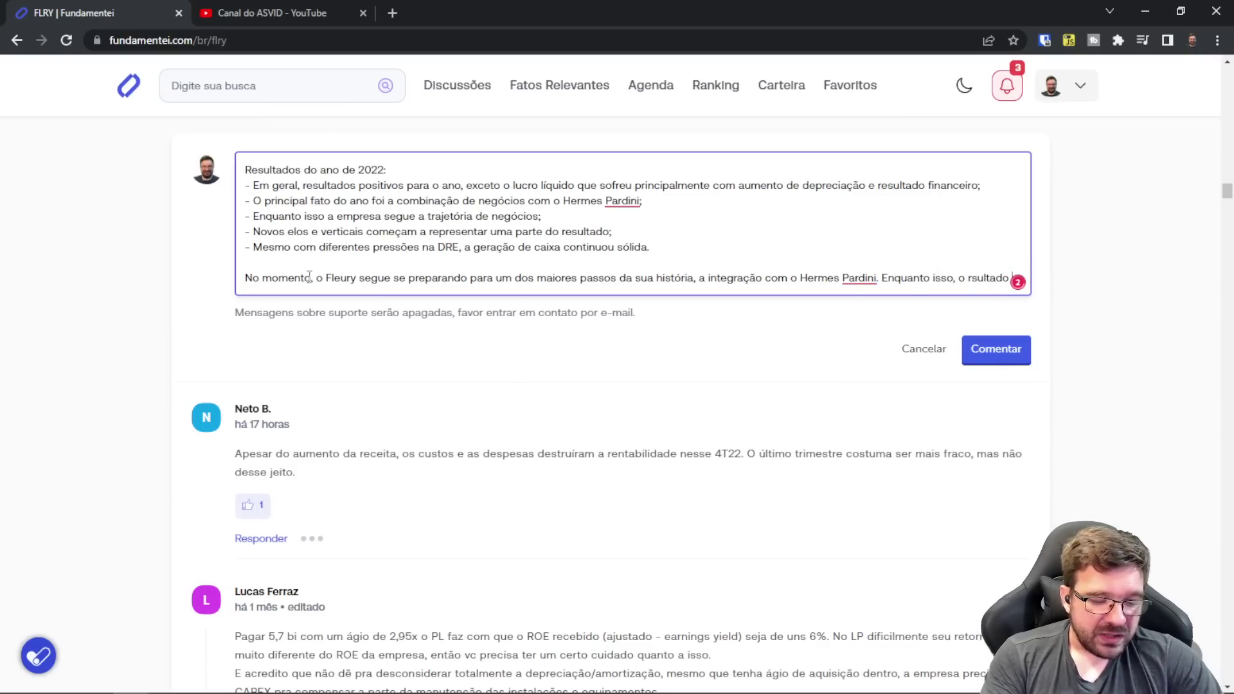
type("do 4T")
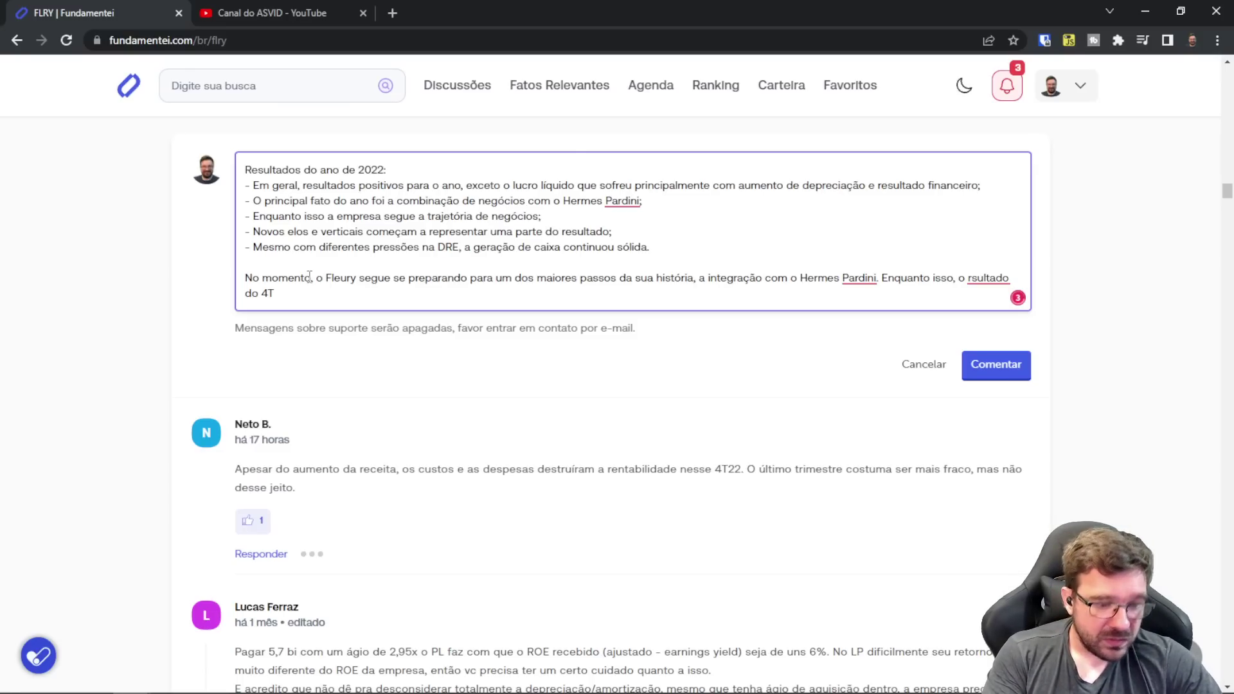
type(" veio ")
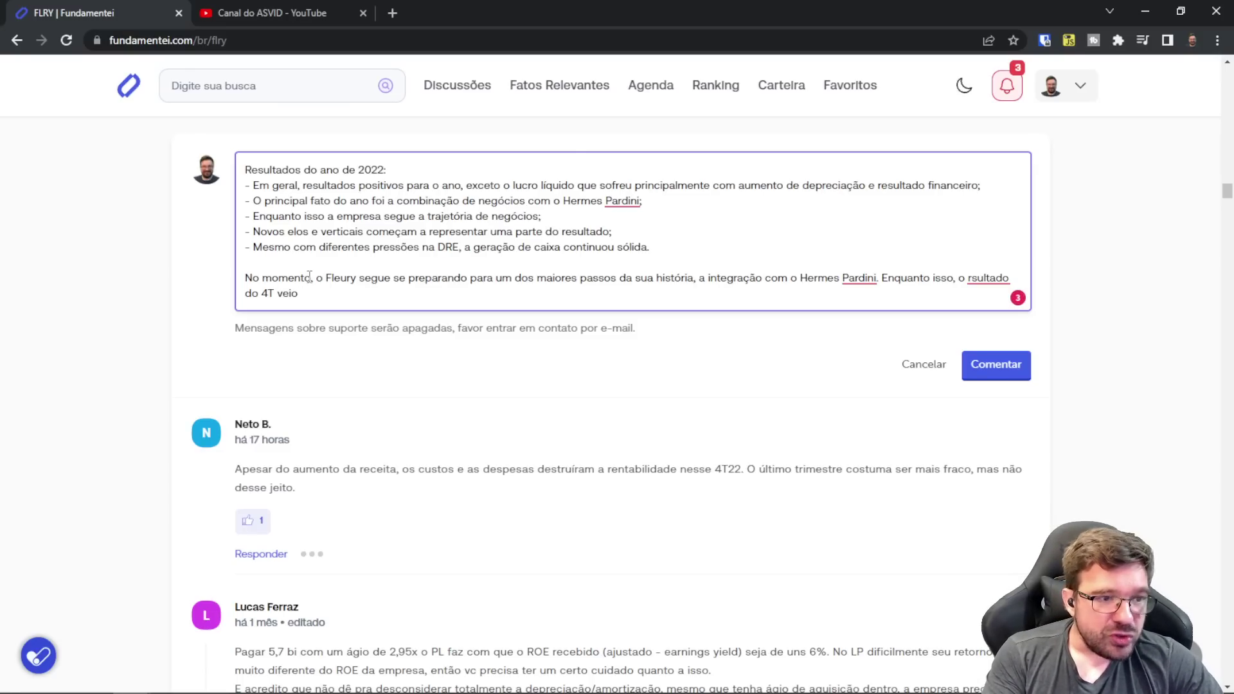
type("conjunt")
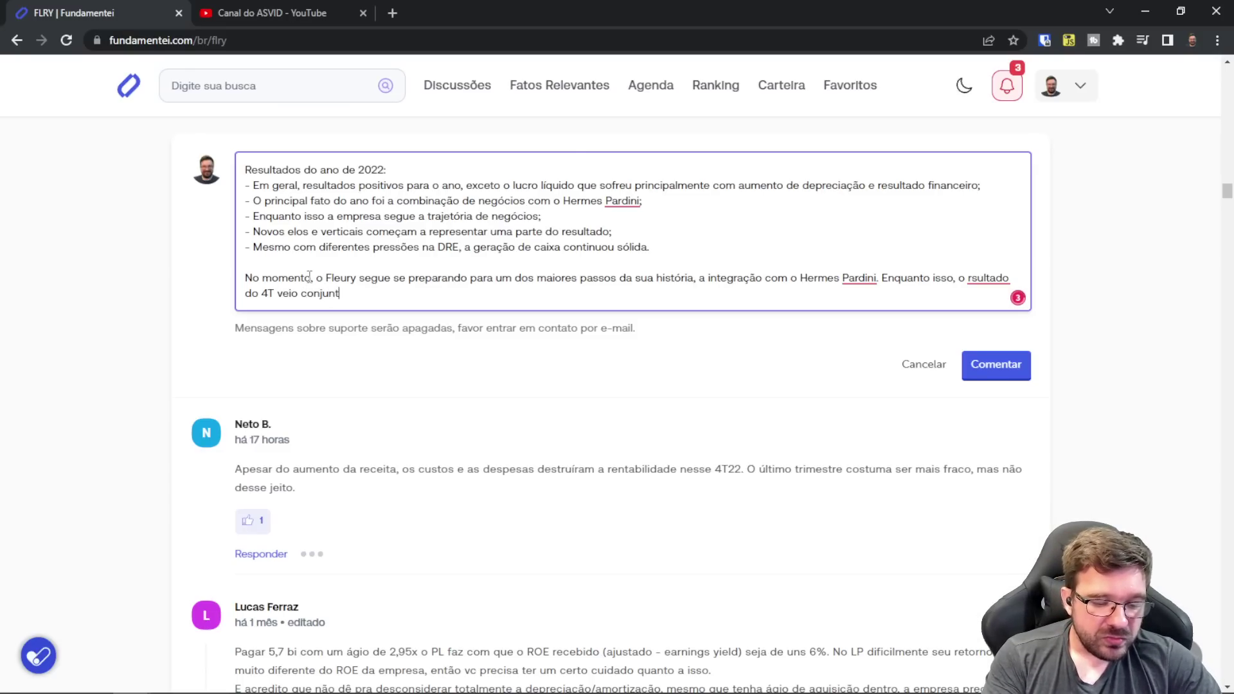
type("uralmente ruim,")
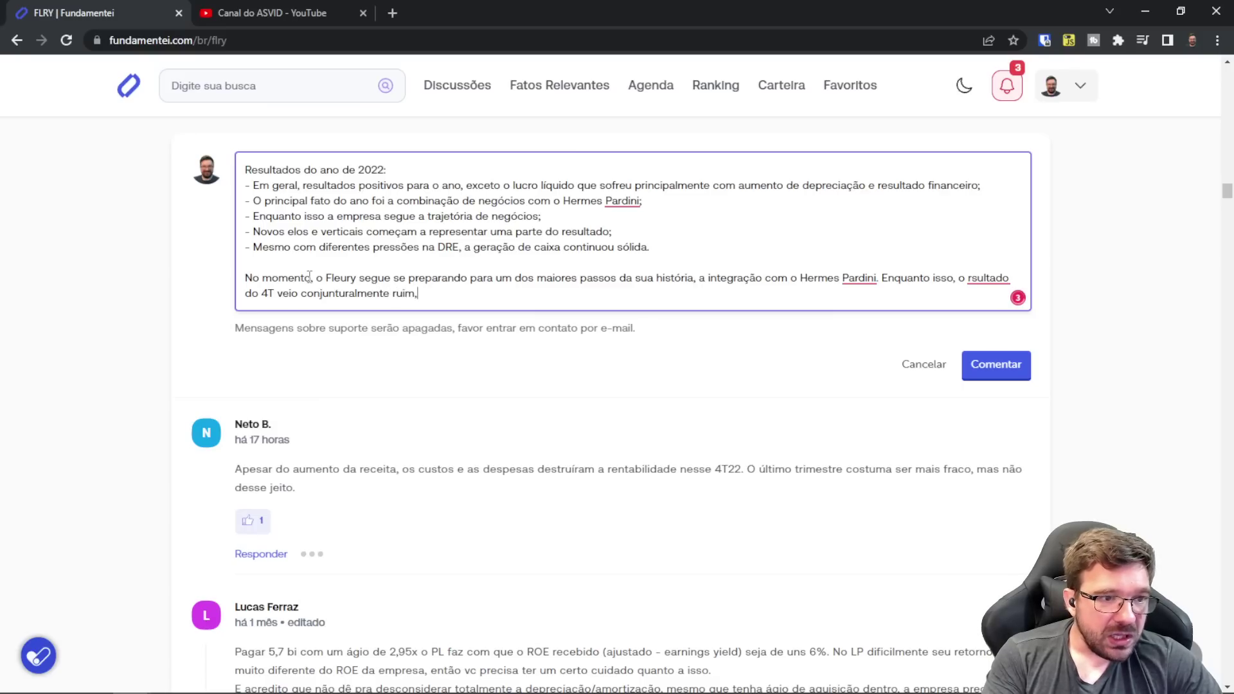
- Complete the second sentence with "mas nada que comprometa a evolução de longo prazo da empresa."
type(" mas nada que ")
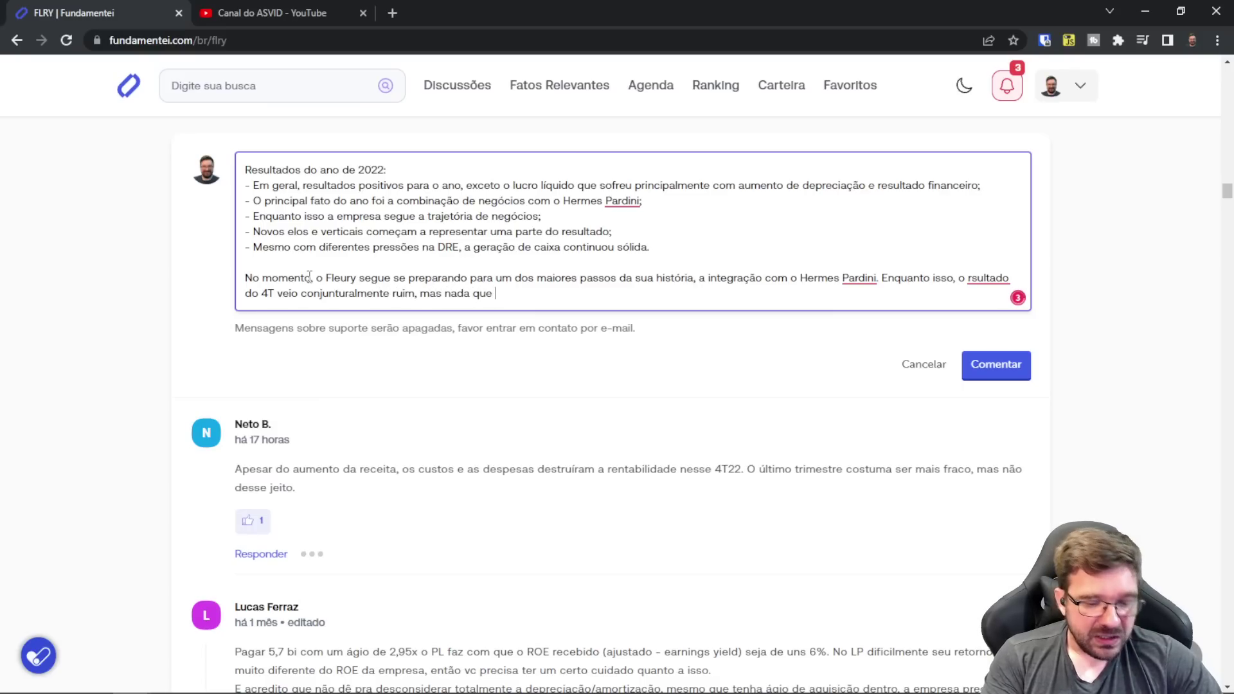
type("cio")
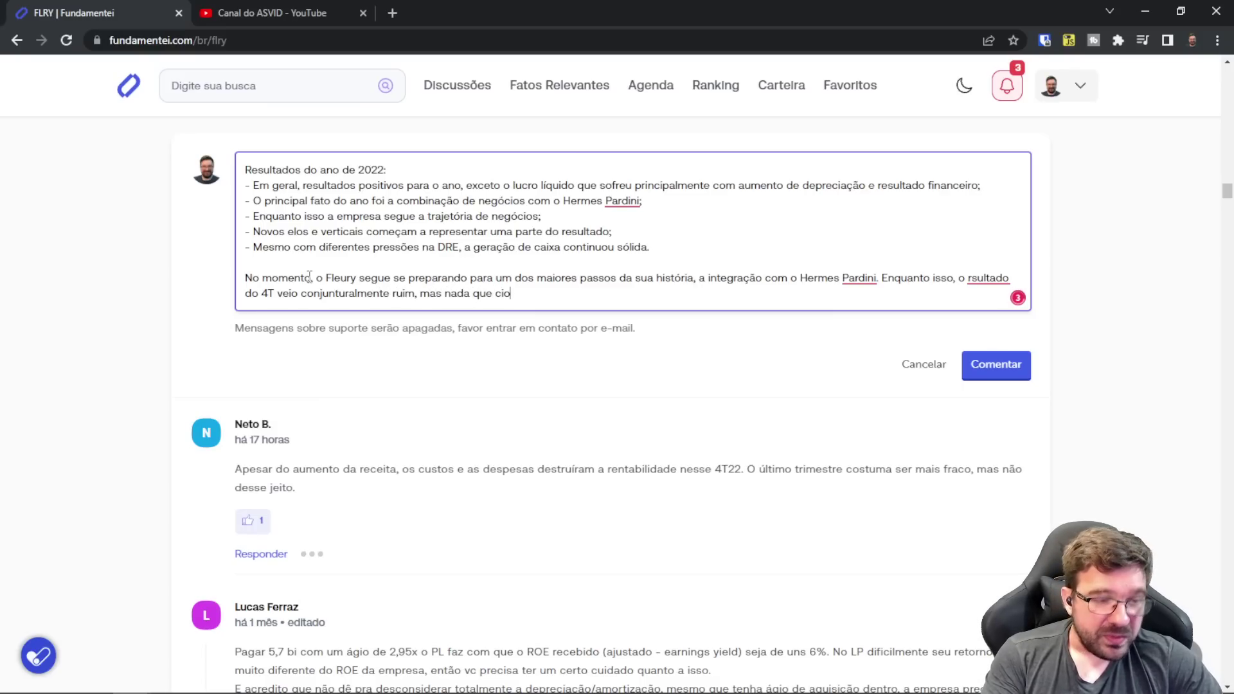
key("BackSpace")
key("BackSpace")
type("omprom")
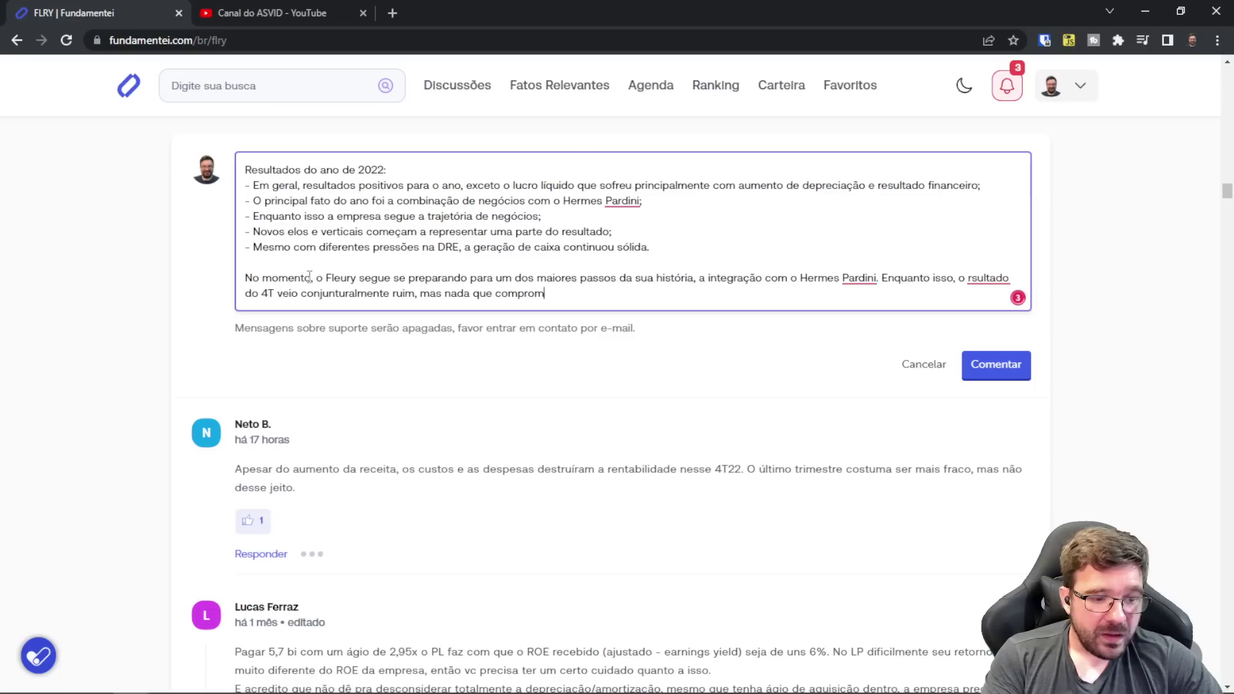
type("eta a evol")
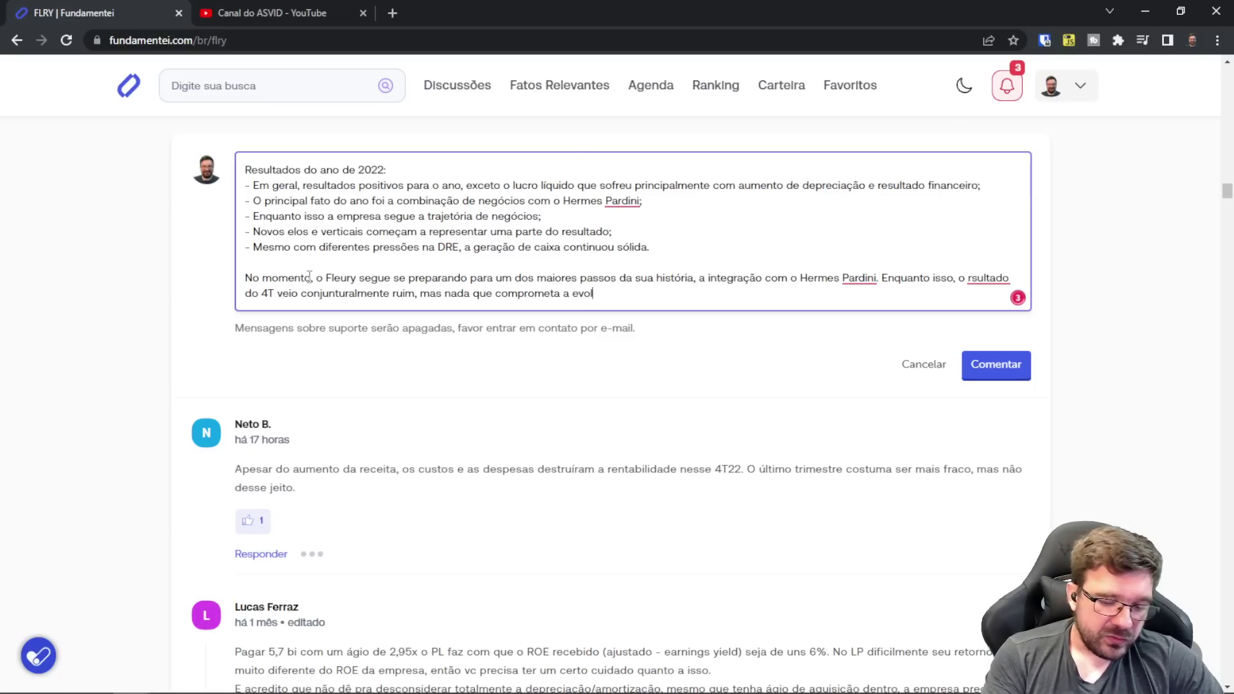
type("ução de longo ")
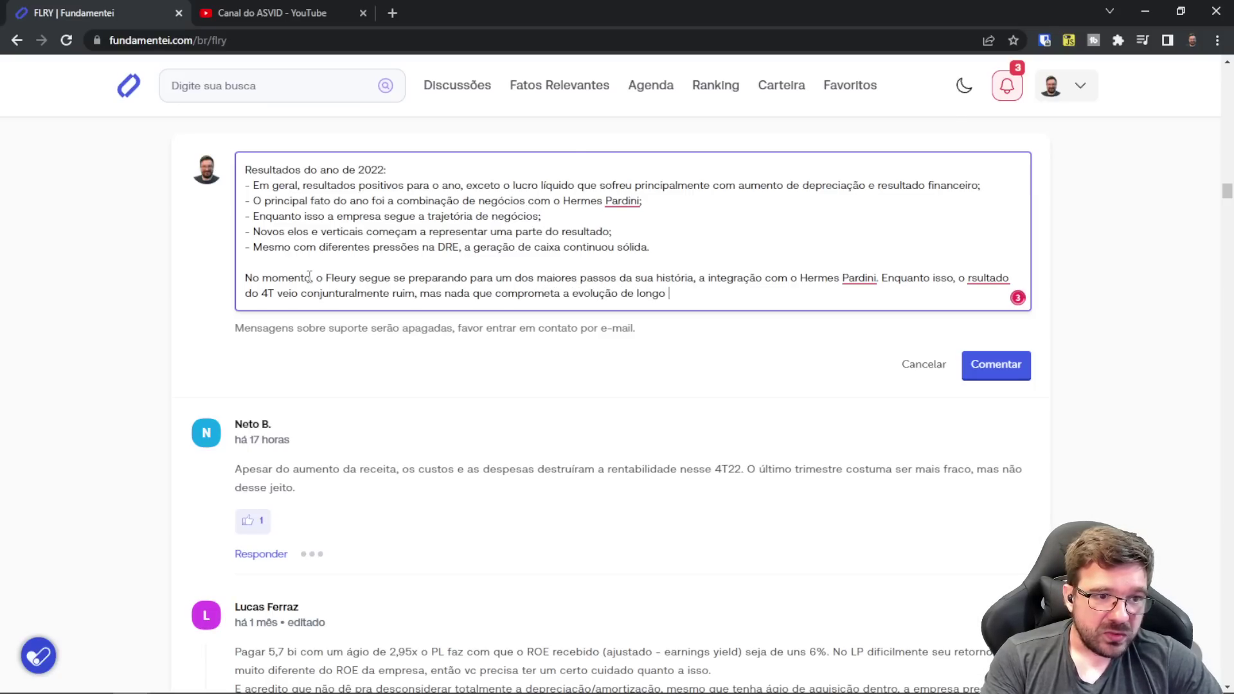
type("prazo da empresa.")
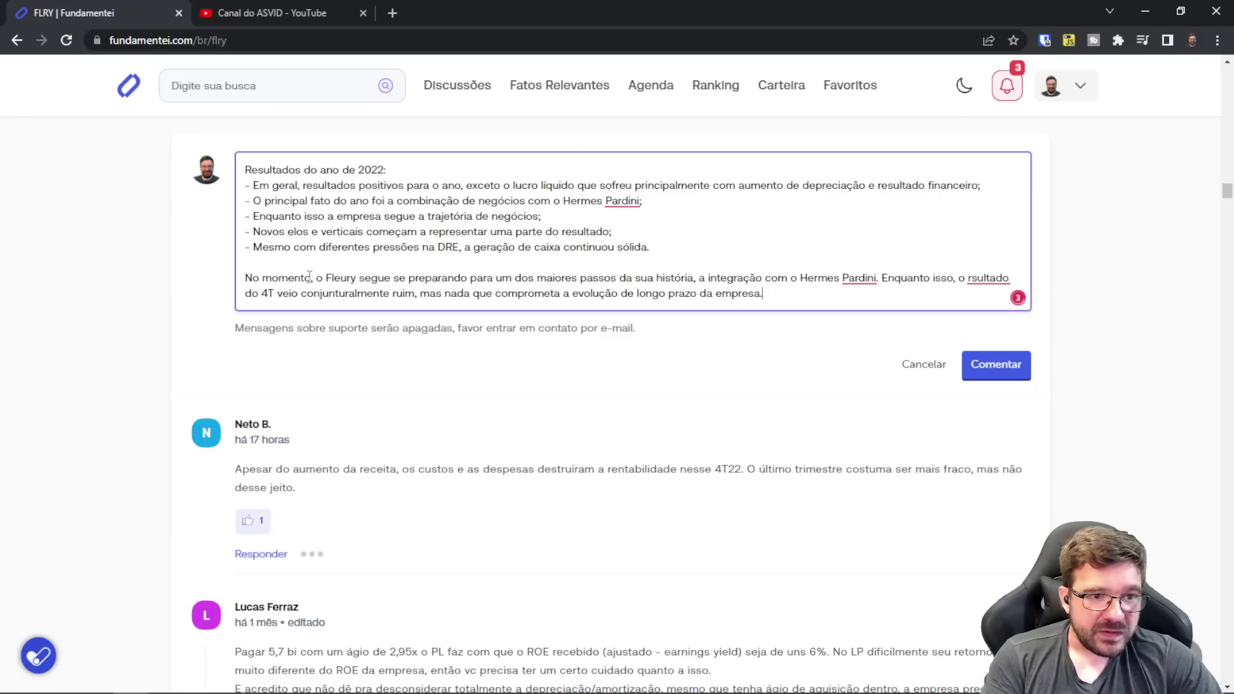
- Correct the misspelled "rsultado" to "resultado" in the closing paragraph and publish the comment on the 2022 results
left_click(984, 278)
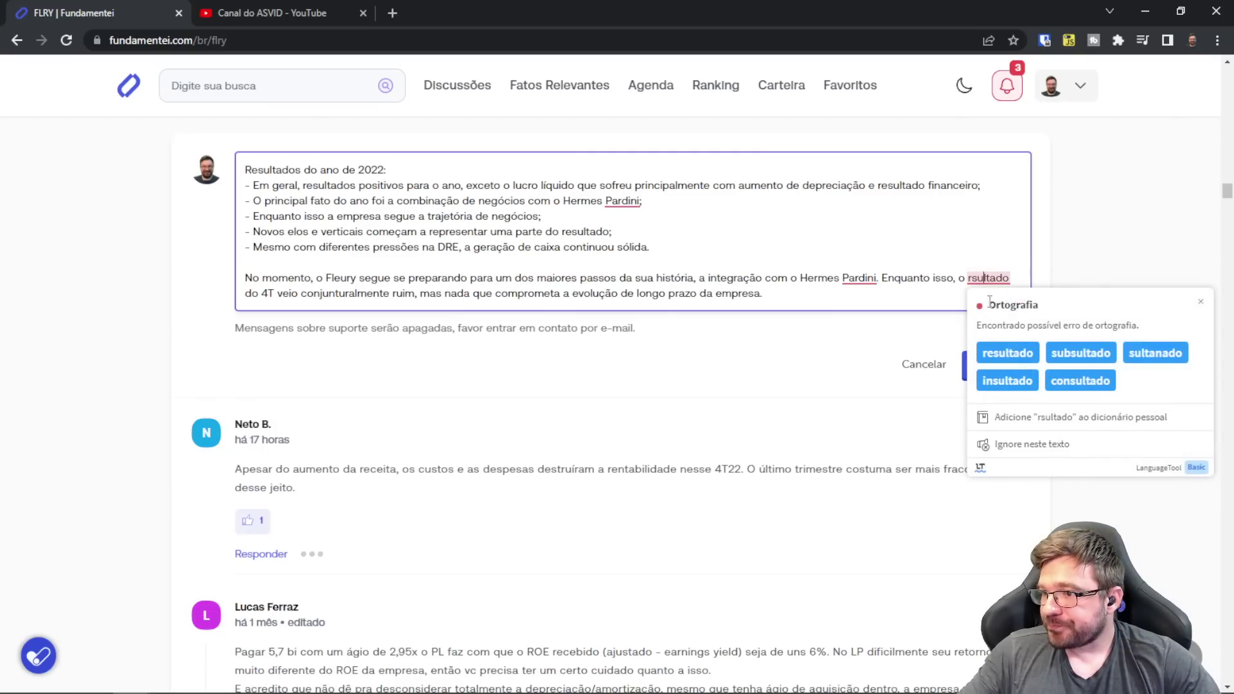
left_click(996, 353)
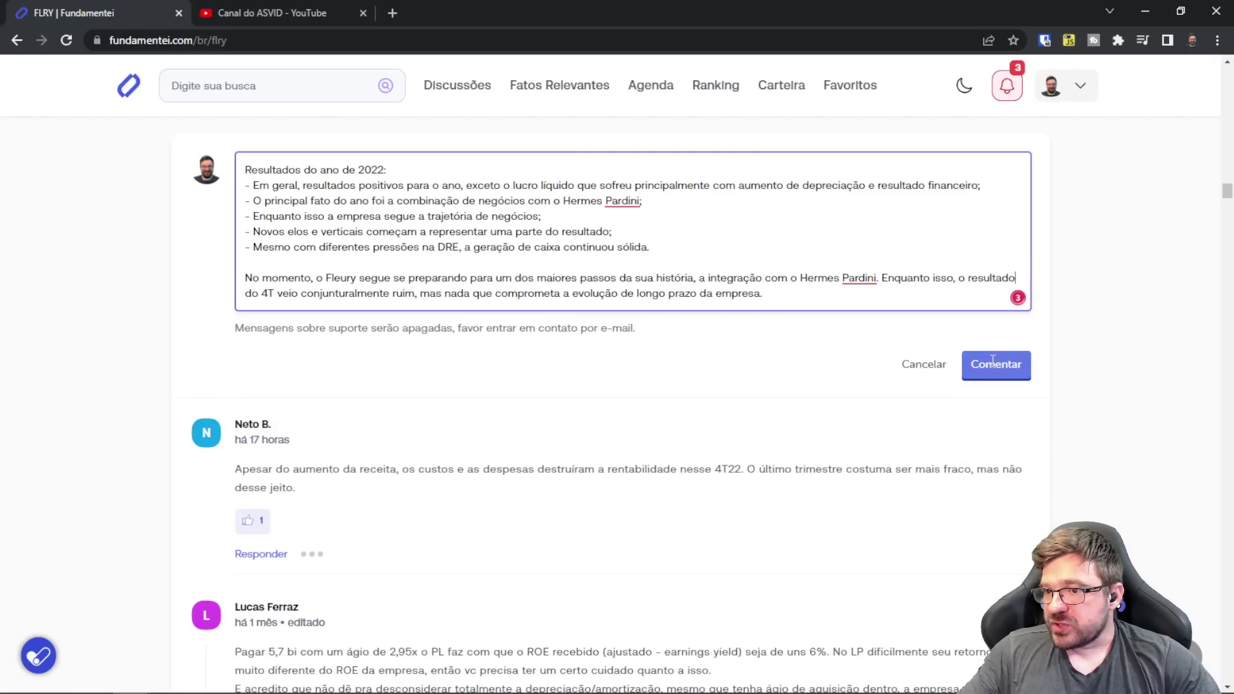
left_click(993, 361)
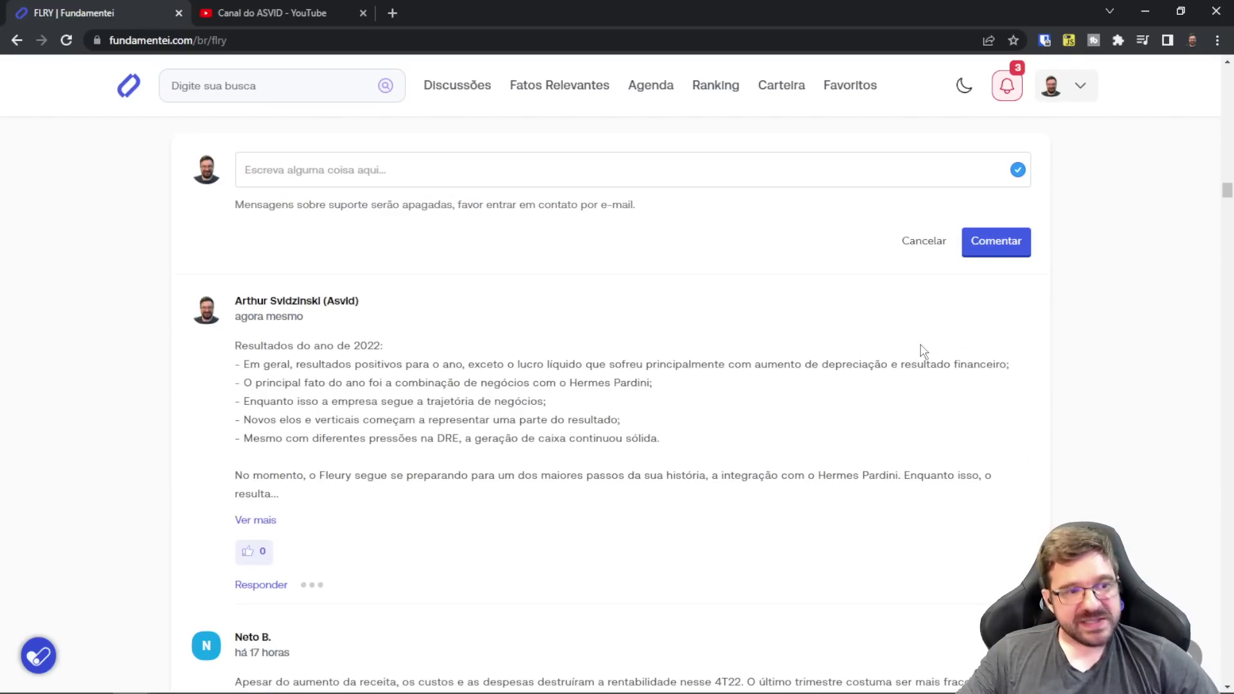
- Look back over Fleury's company page, from the annual financial table and revenue sources up to the governance and ratings overview
scroll(404, 462, "up", 10)
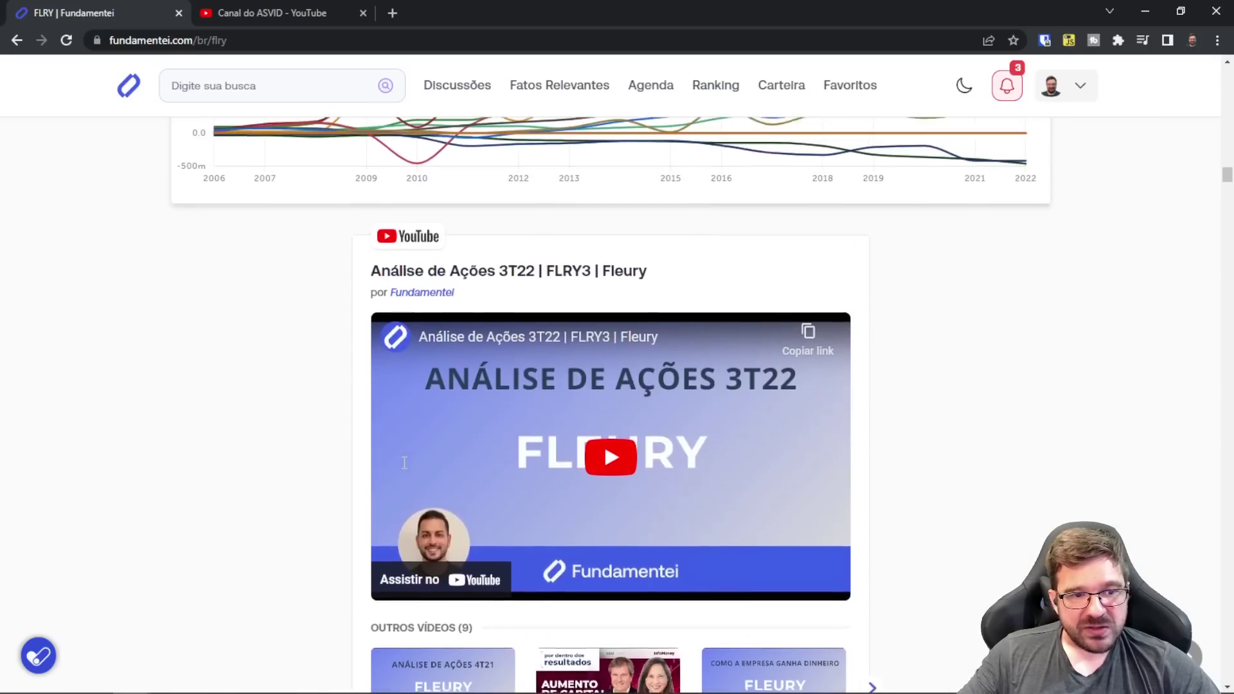
scroll(404, 462, "up", 10)
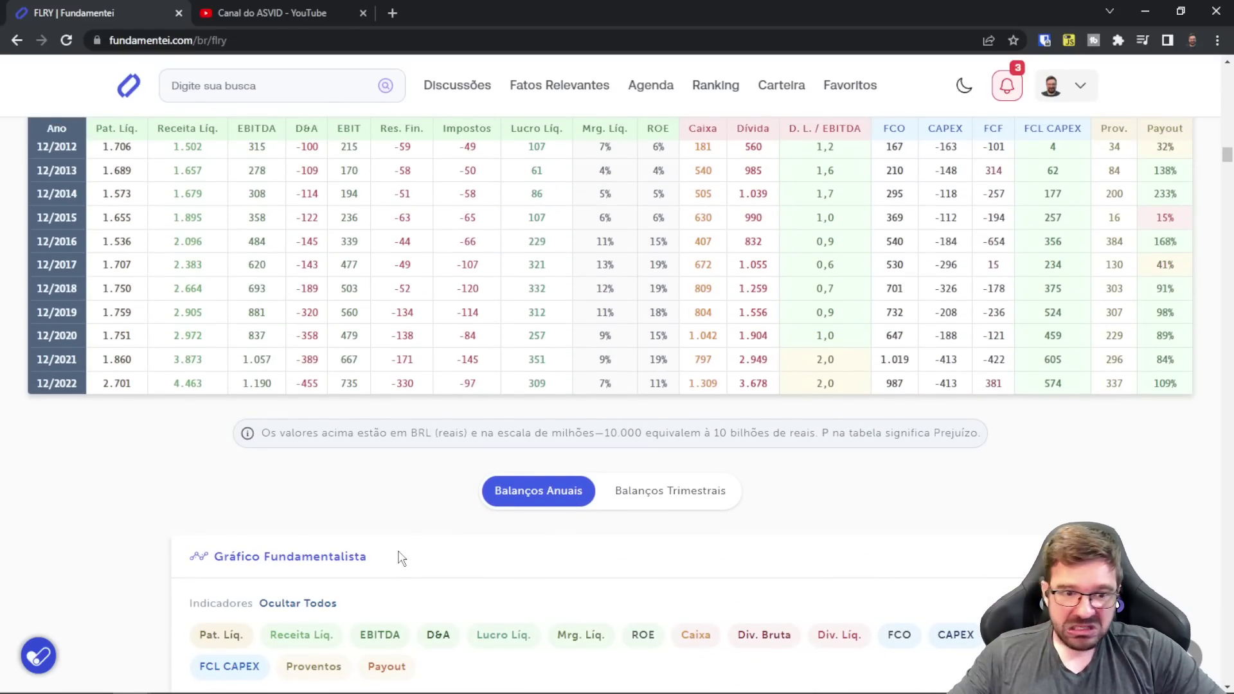
scroll(402, 558, "up", 10)
scroll(399, 558, "up", 10)
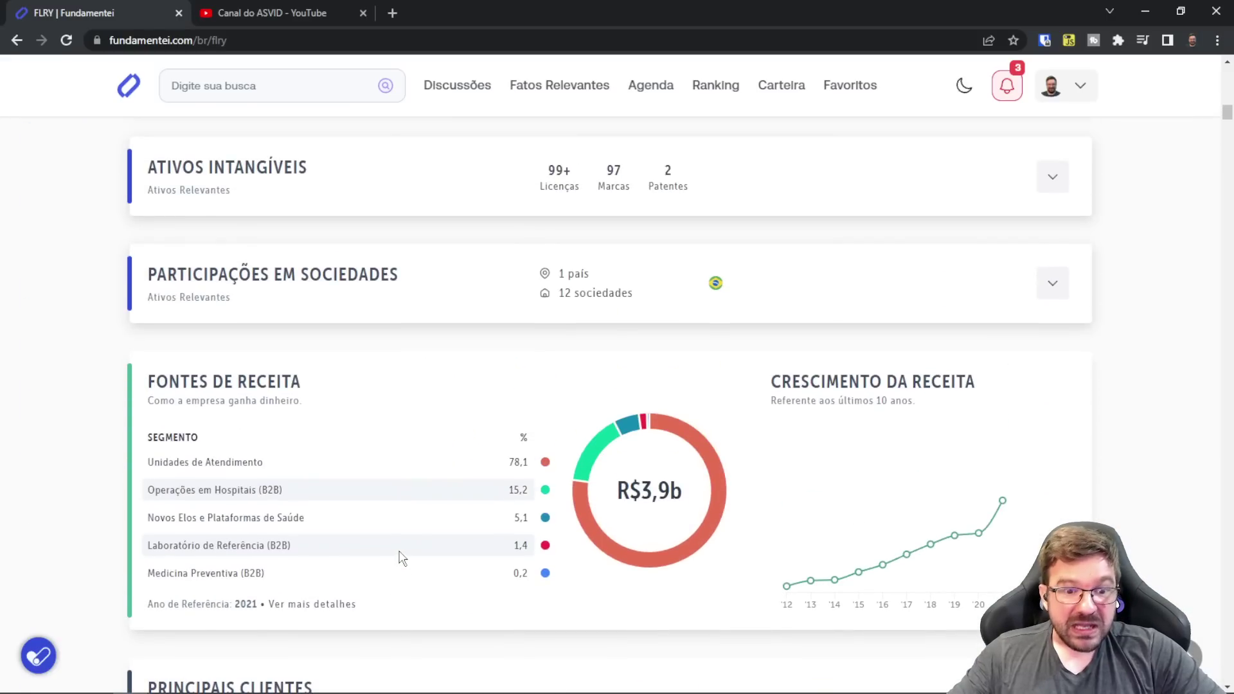
scroll(397, 559, "up", 5)
scroll(397, 558, "up", 15)
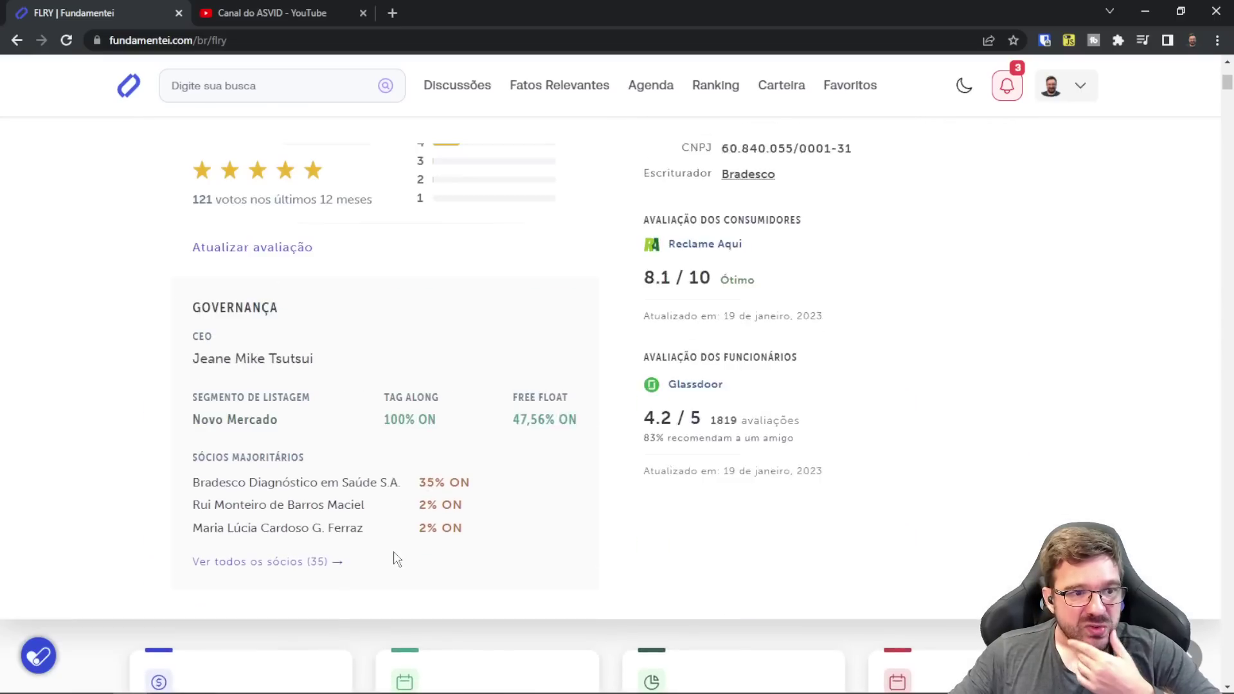